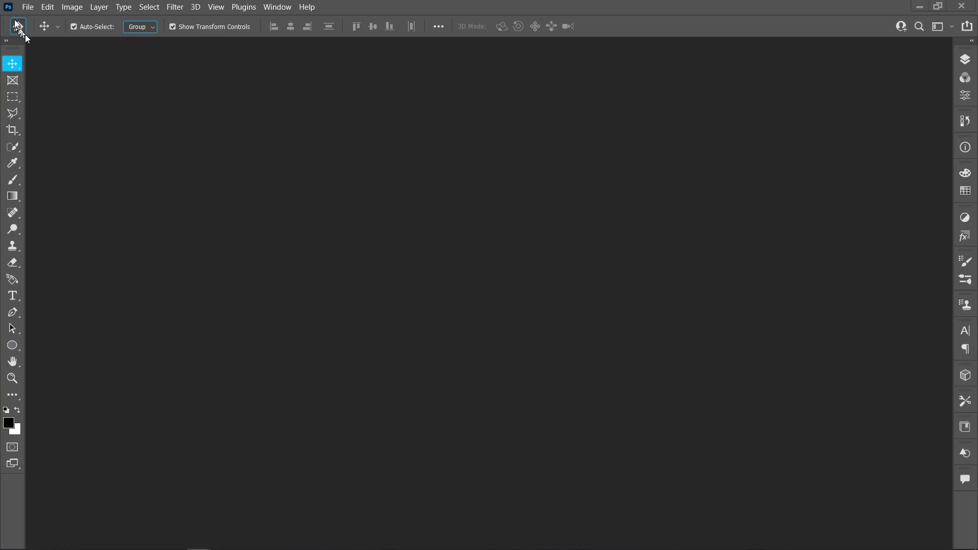
- Choose the 1080 × 1080 px, 72 ppi preset for a new document
{"action": "left_click", "coordinate": [27, 7]}
{"action": "left_click", "coordinate": [31, 18]}
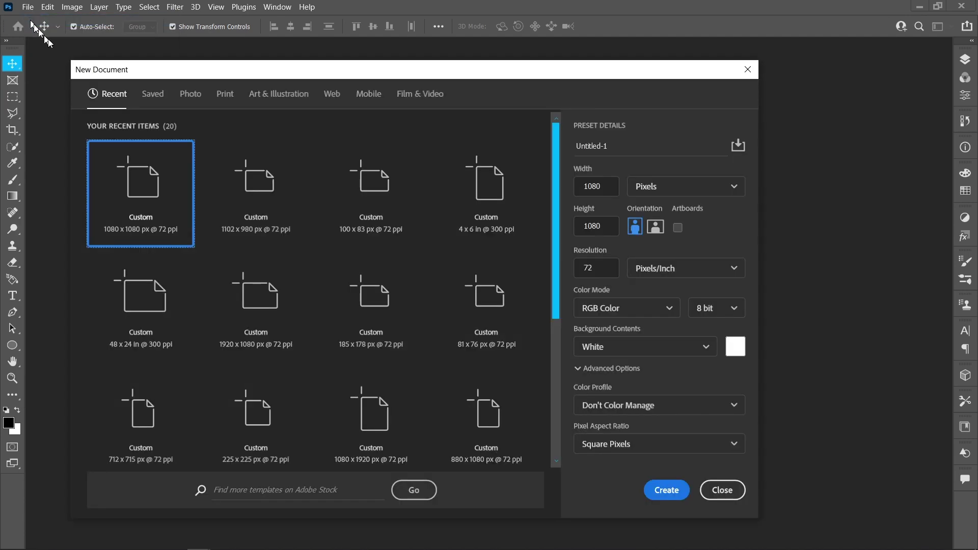
- Create the document and draw a four-point black slanted shape over the canvas's right side
{"action": "left_click", "coordinate": [668, 488]}
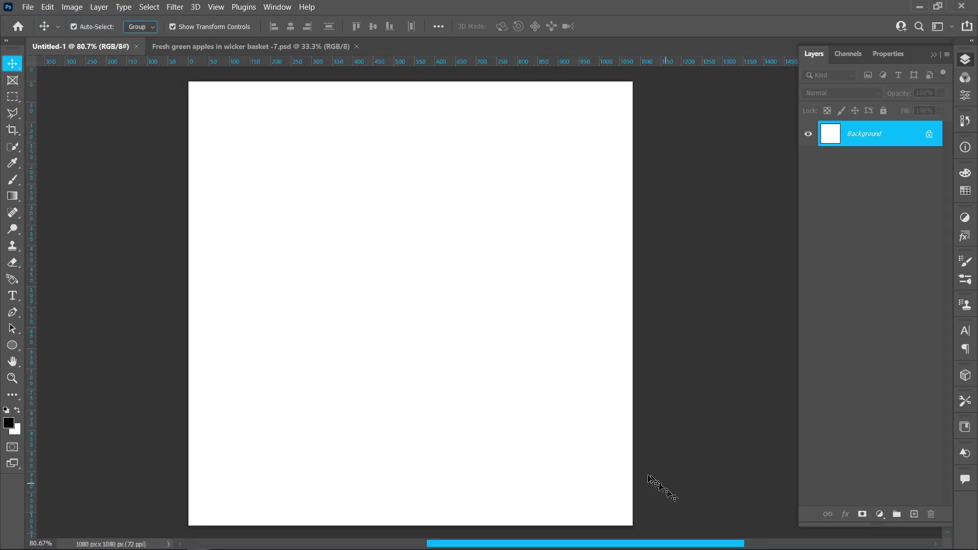
{"action": "left_click_drag", "start_coordinate": [14, 315], "coordinate": [56, 316]}
{"action": "left_click", "coordinate": [107, 32]}
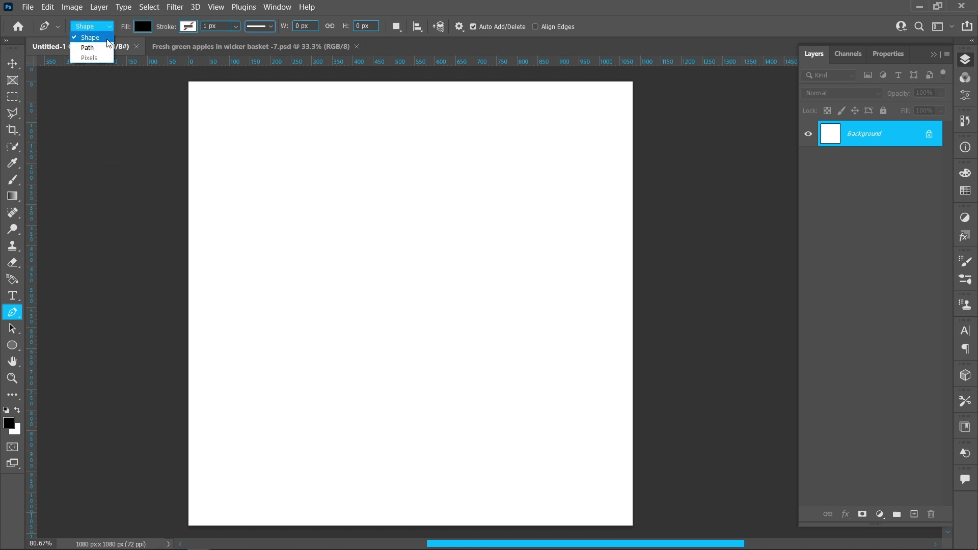
{"action": "left_click", "coordinate": [106, 39]}
{"action": "left_click", "coordinate": [377, 72]}
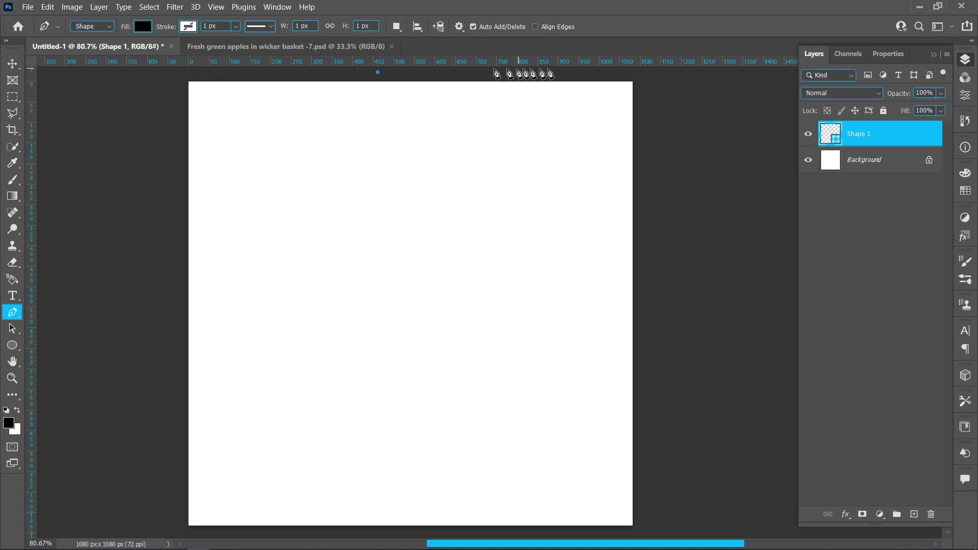
{"action": "left_click", "coordinate": [647, 72]}
{"action": "left_click", "coordinate": [648, 533]}
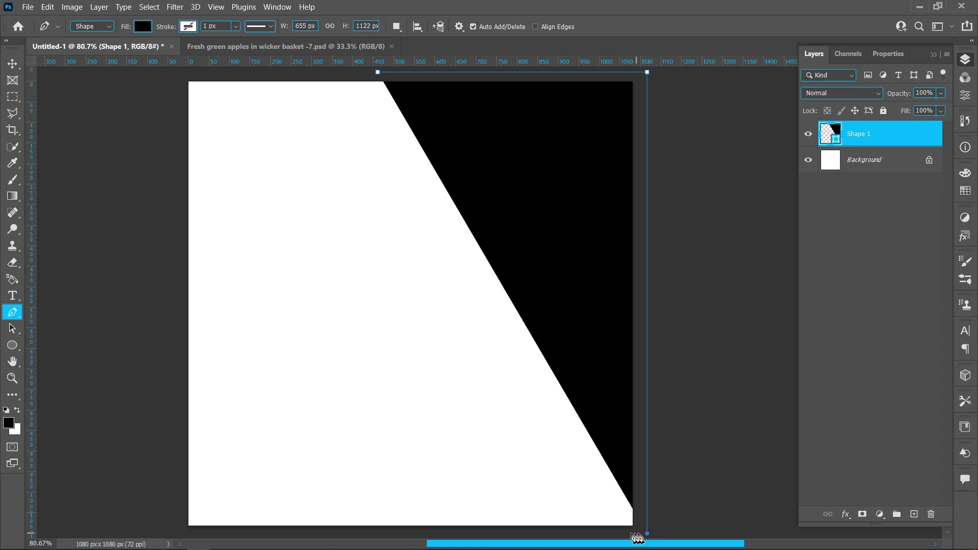
{"action": "left_click", "coordinate": [547, 534]}
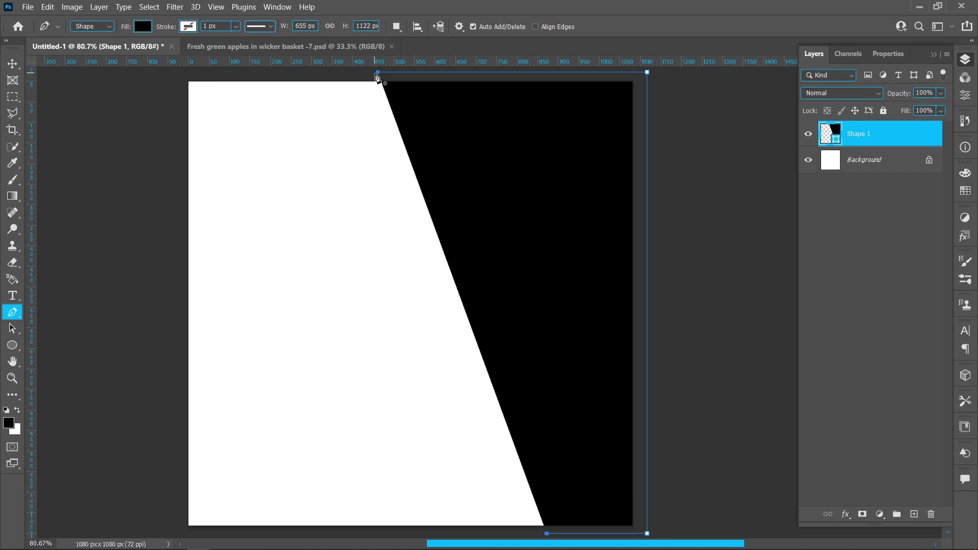
- Nudge the shape's top anchor left and its bottom anchor right to refine the slant
{"action": "left_click", "coordinate": [13, 329]}
{"action": "left_click", "coordinate": [77, 341]}
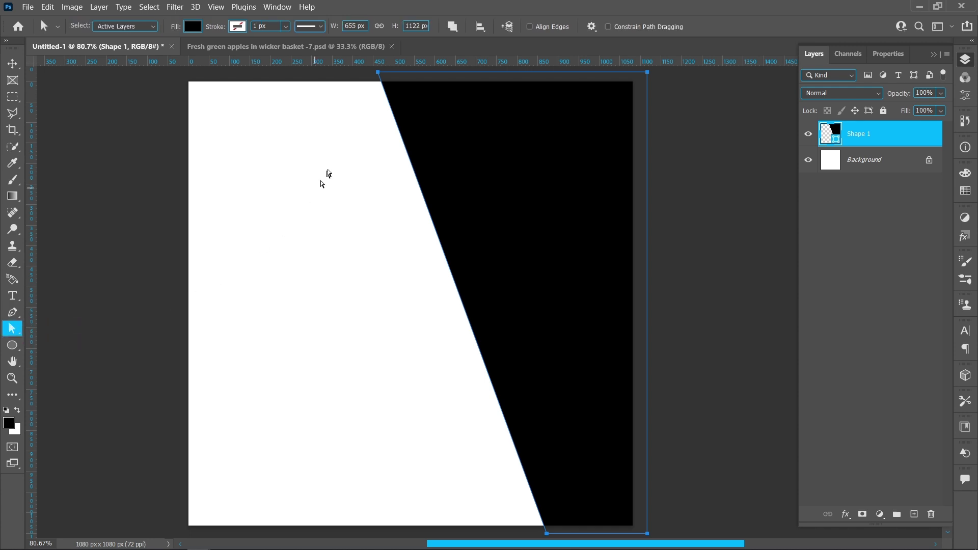
{"action": "key", "text": "shift+Left"}
{"action": "key", "text": "shift+Left"}
{"action": "key", "text": "shift+Left"}
{"action": "key", "text": "shift+Left"}
{"action": "key", "text": "shift+Left"}
{"action": "key", "text": "shift+Left"}
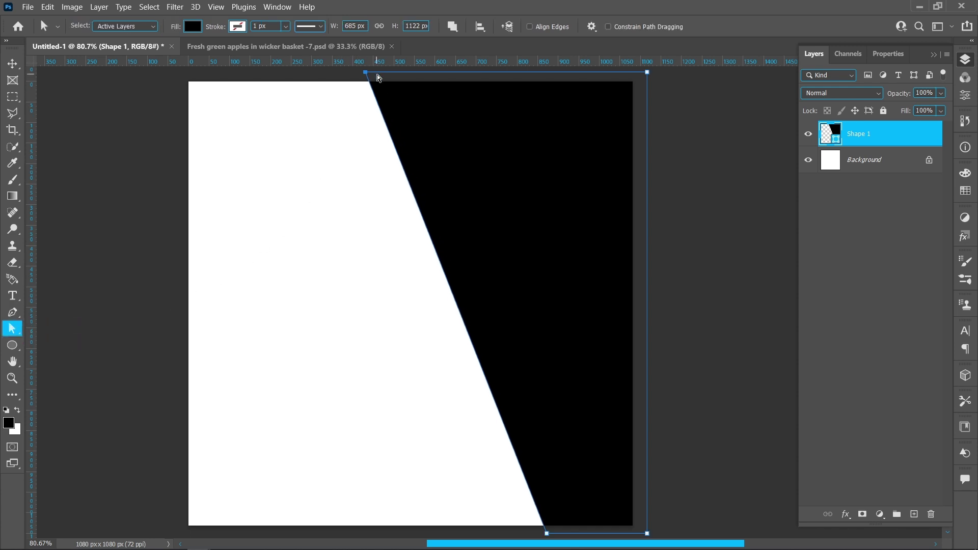
{"action": "key", "text": "shift+Left"}
{"action": "key", "text": "shift+Left"}
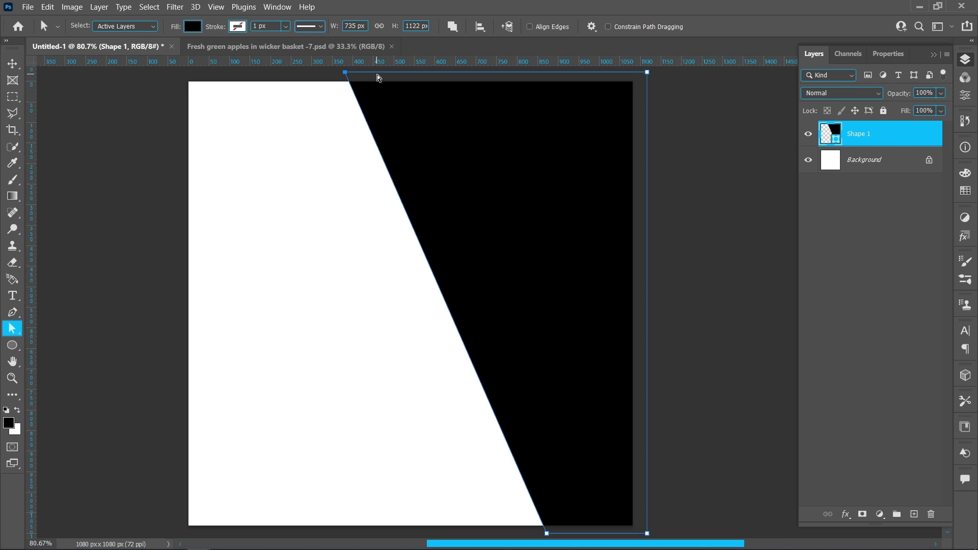
{"action": "left_click", "coordinate": [547, 533]}
{"action": "key", "text": "shift+Right"}
{"action": "key", "text": "shift+Right"}
{"action": "key", "text": "shift+Right"}
{"action": "key", "text": "shift+Right"}
{"action": "key", "text": "shift+Right"}
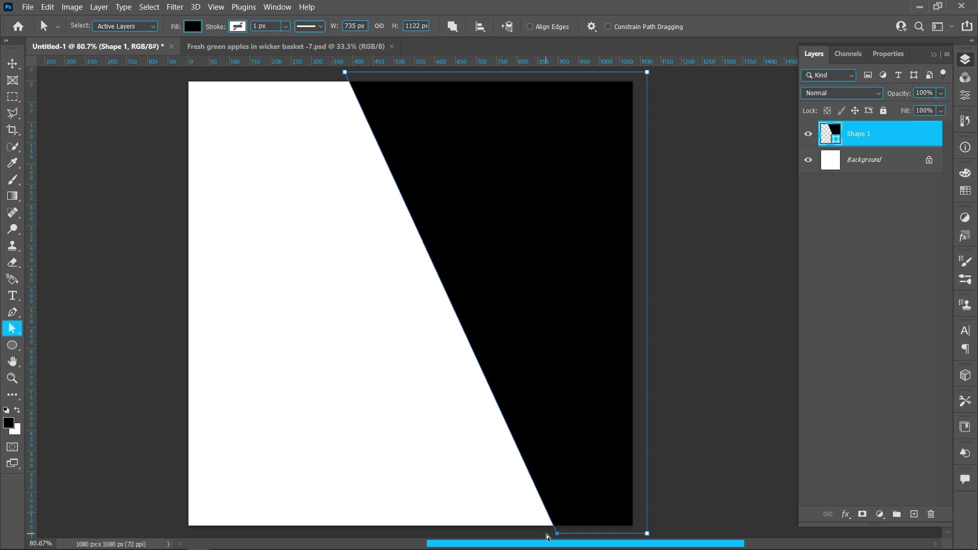
{"action": "left_click", "coordinate": [12, 64]}
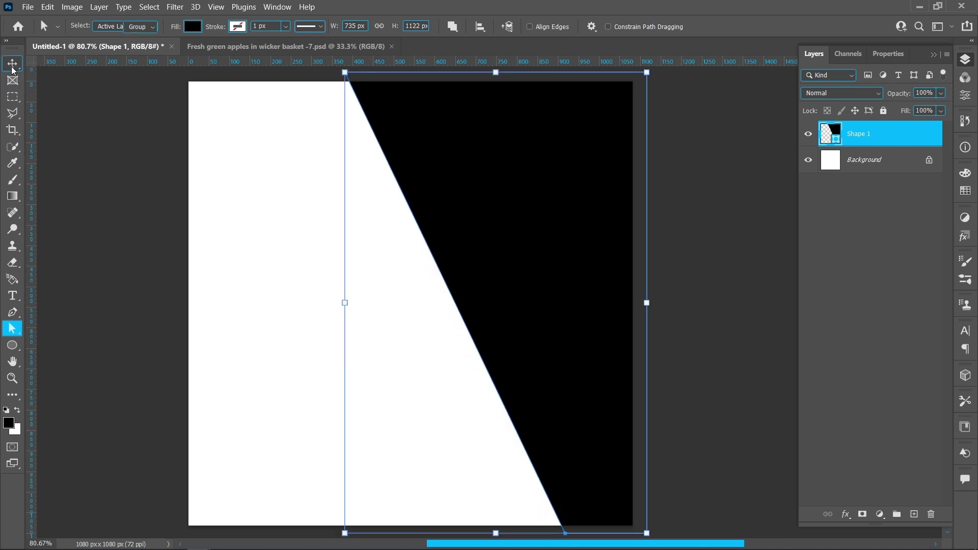
- Place the green apples image embedded, scaled to about 87% and positioned on the right
{"action": "left_click", "coordinate": [120, 182]}
{"action": "left_click", "coordinate": [28, 7]}
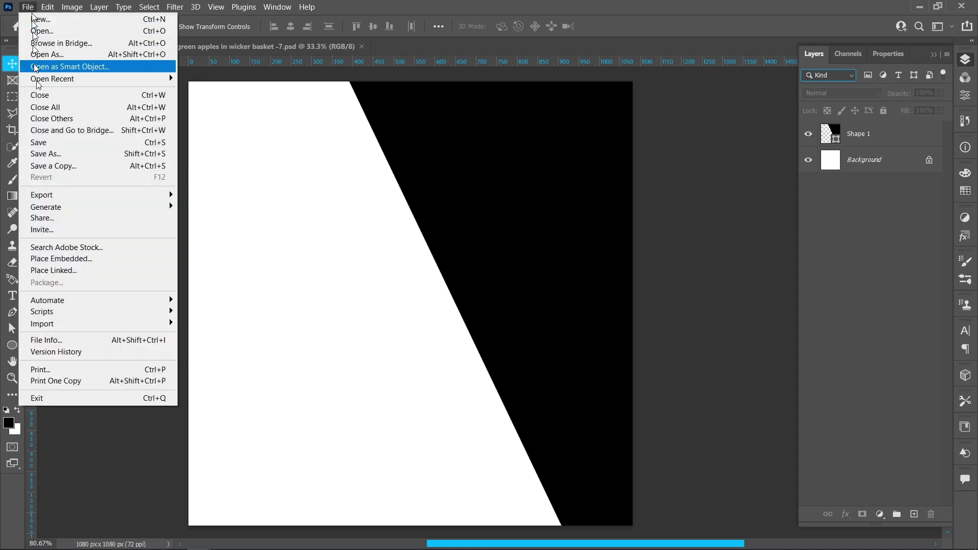
{"action": "left_click", "coordinate": [79, 255]}
{"action": "left_click", "coordinate": [199, 187]}
{"action": "left_click", "coordinate": [777, 363]}
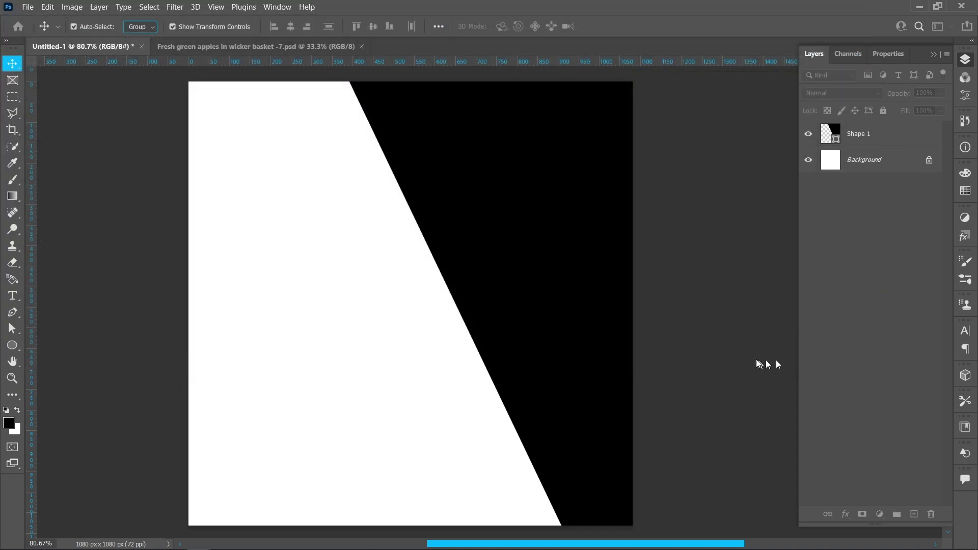
{"action": "left_click_drag", "start_coordinate": [474, 265], "coordinate": [558, 265]}
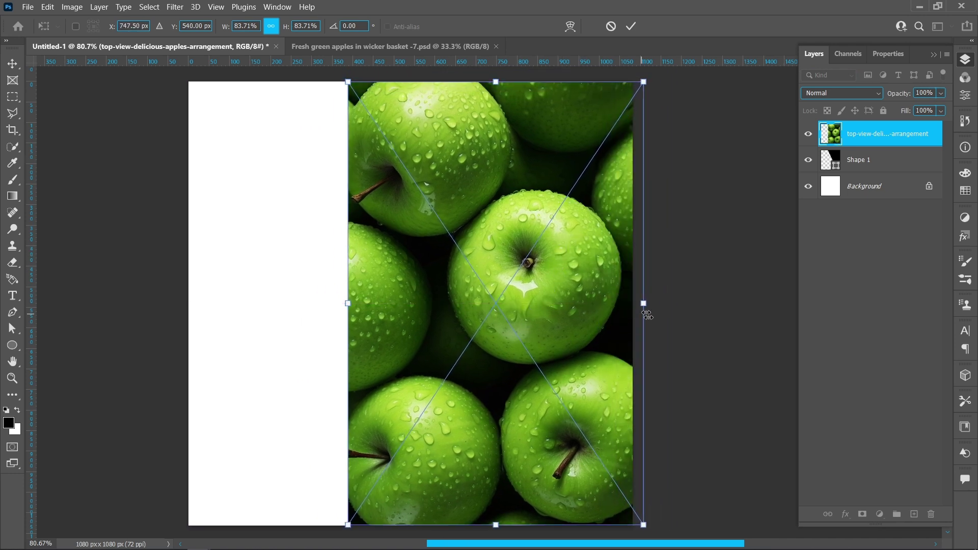
{"action": "left_click_drag", "start_coordinate": [645, 312], "coordinate": [594, 325]}
{"action": "left_click_drag", "start_coordinate": [656, 303], "coordinate": [653, 304]}
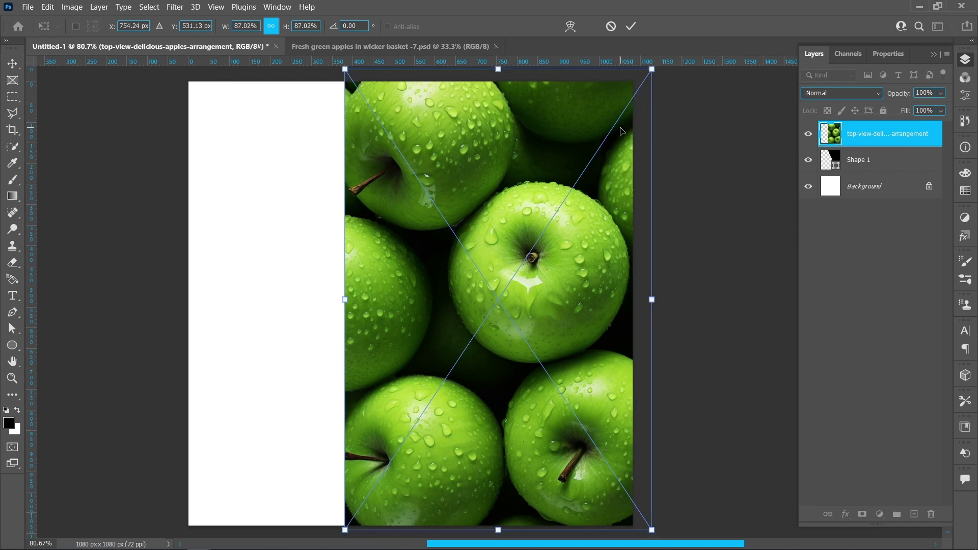
{"action": "left_click_drag", "start_coordinate": [645, 79], "coordinate": [643, 82]}
{"action": "left_click", "coordinate": [631, 26]}
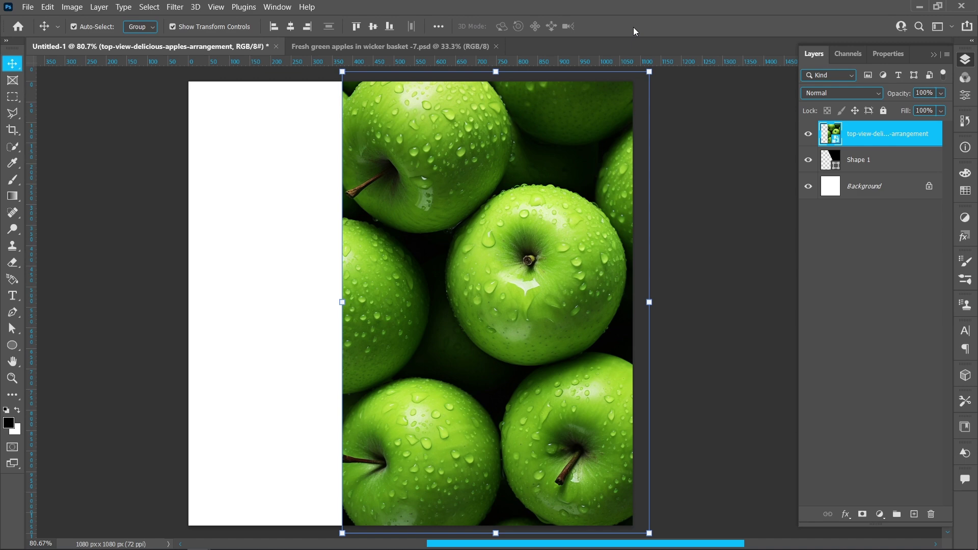
- Clip the apples photo to the slanted Shape 1 layer
{"action": "right_click", "coordinate": [892, 132]}
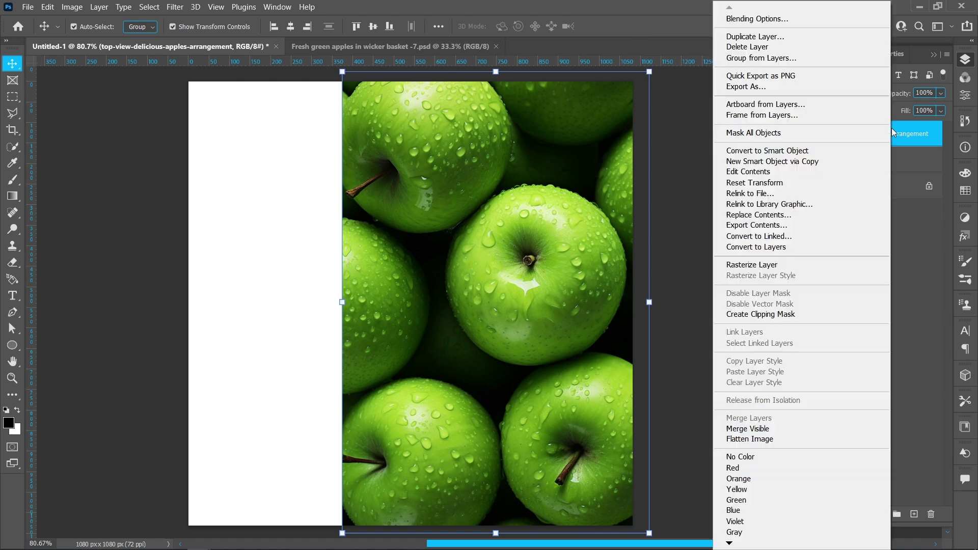
{"action": "left_click", "coordinate": [869, 314]}
{"action": "left_click", "coordinate": [724, 309]}
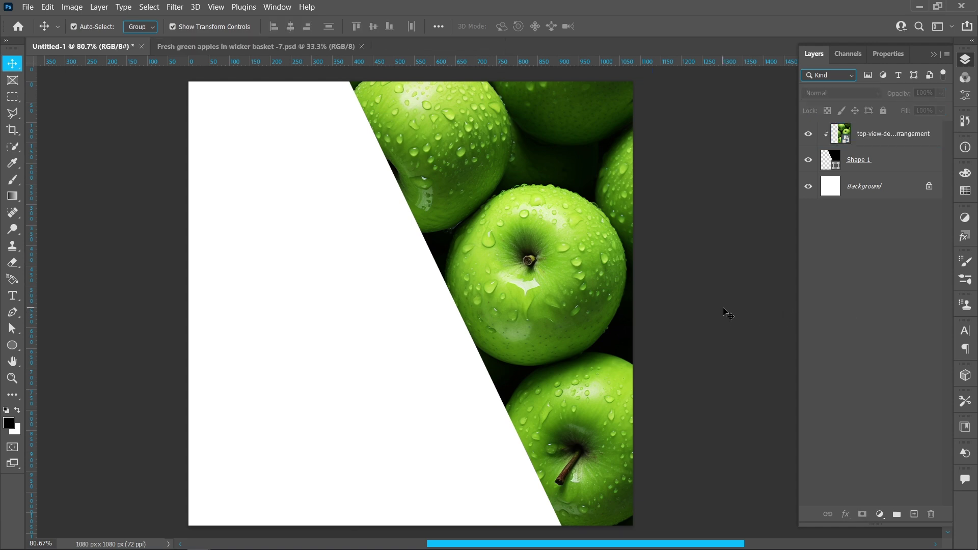
{"action": "left_click", "coordinate": [894, 170]}
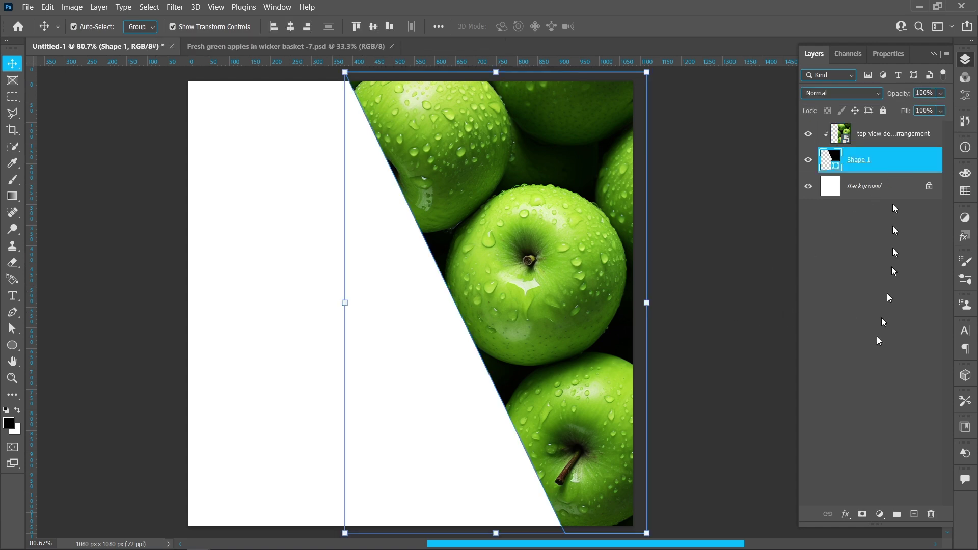
- Give Shape 1 a Multiply Inner Shadow at −180°, 25 px distance and 22 px size
{"action": "left_click", "coordinate": [846, 514]}
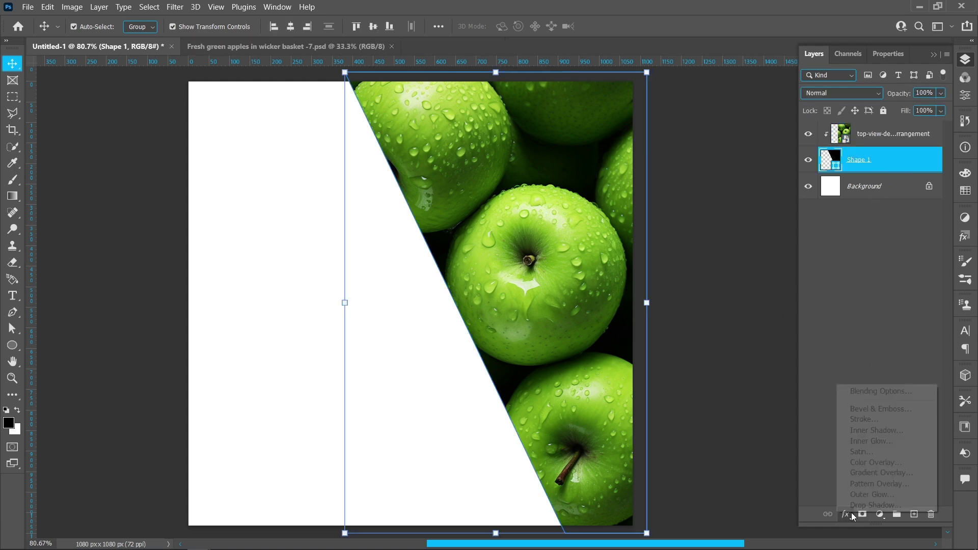
{"action": "left_click", "coordinate": [857, 431]}
{"action": "left_click", "coordinate": [767, 161]}
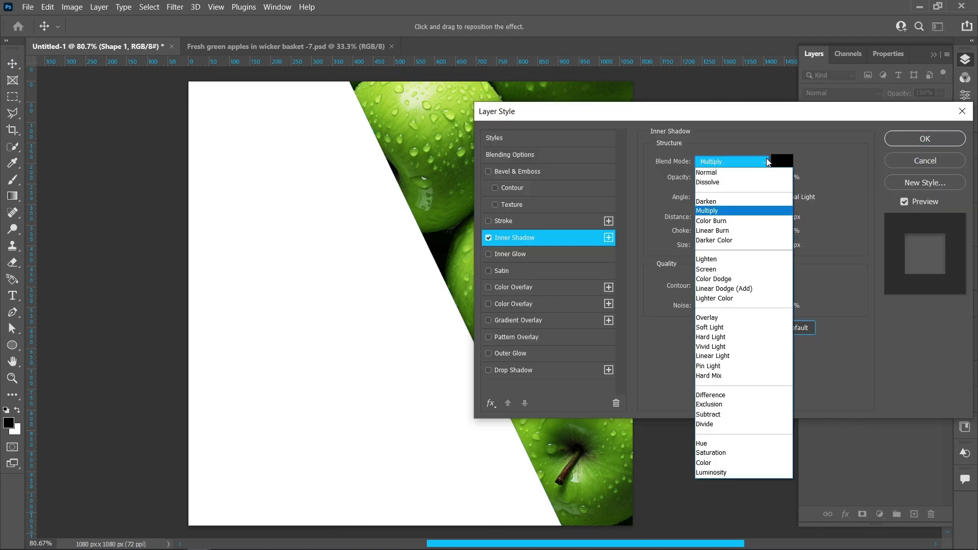
{"action": "left_click", "coordinate": [755, 210]}
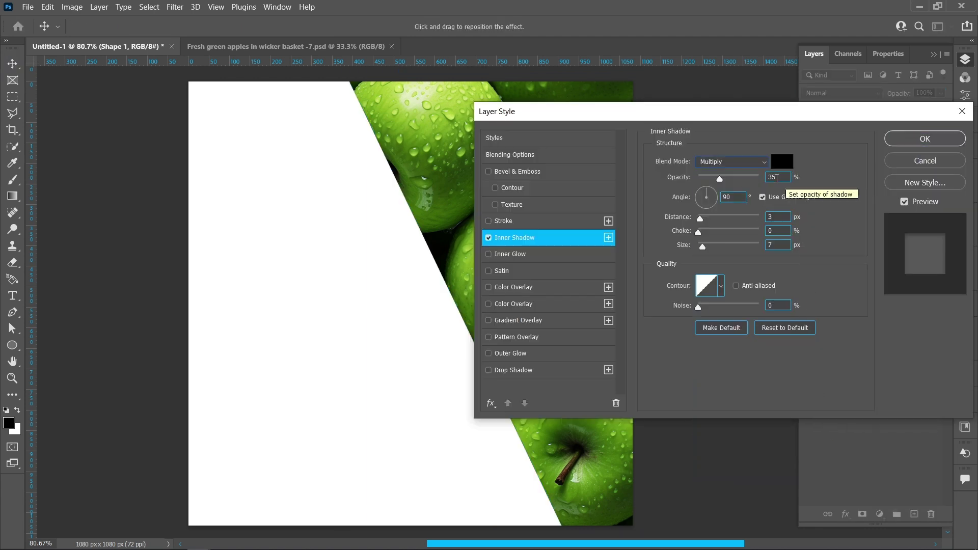
{"action": "left_click", "coordinate": [702, 199]}
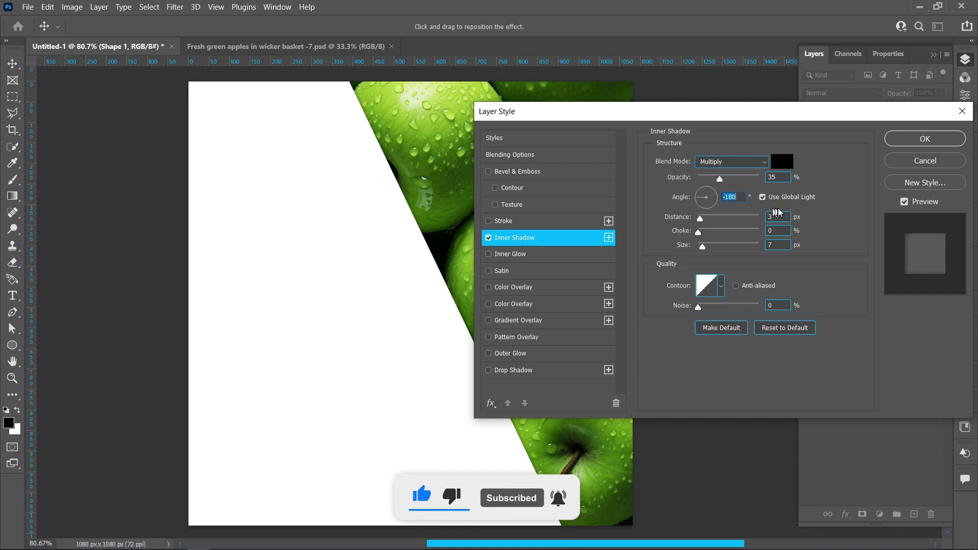
{"action": "scroll", "coordinate": [778, 215], "scroll_direction": "up", "scroll_amount": 19}
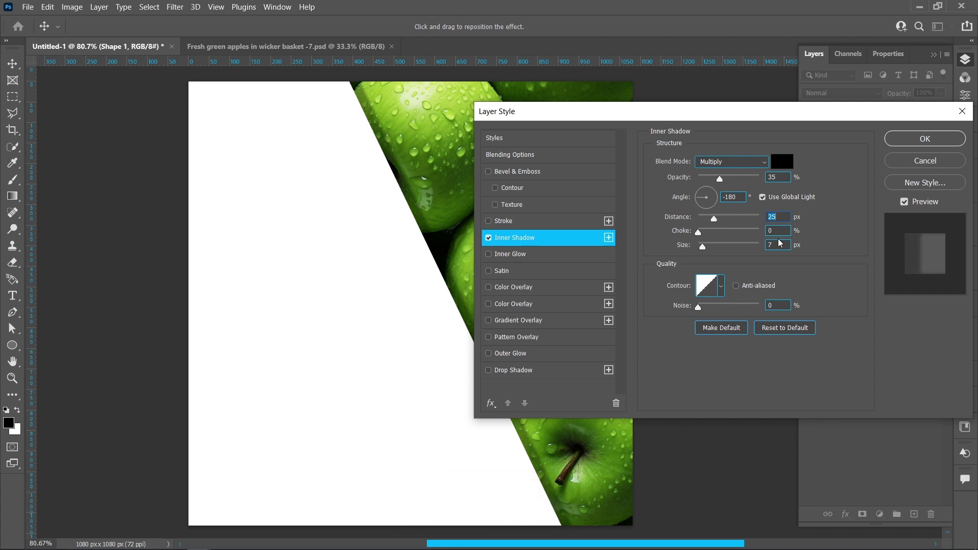
{"action": "scroll", "coordinate": [779, 241], "scroll_direction": "up", "scroll_amount": 11}
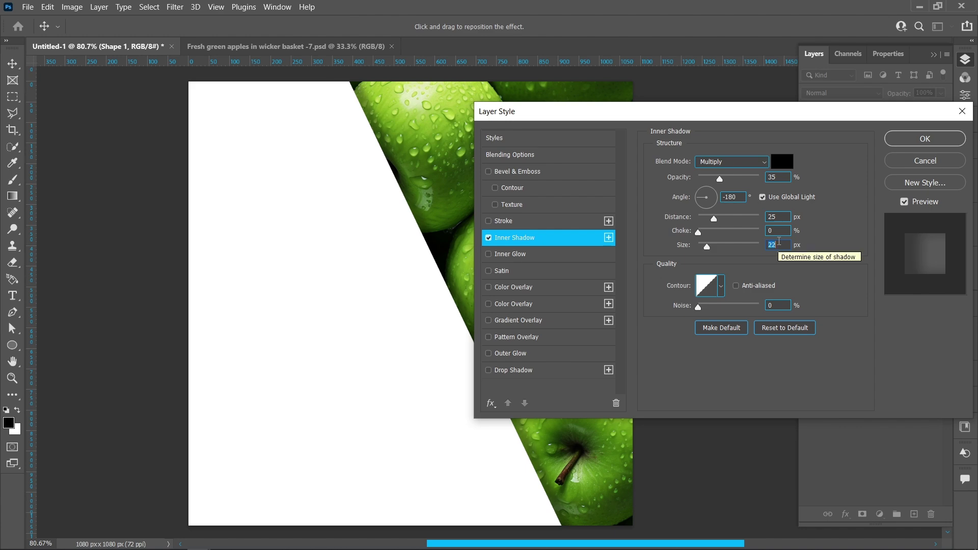
{"action": "scroll", "coordinate": [779, 242], "scroll_direction": "up", "scroll_amount": 3}
{"action": "left_click", "coordinate": [924, 140]}
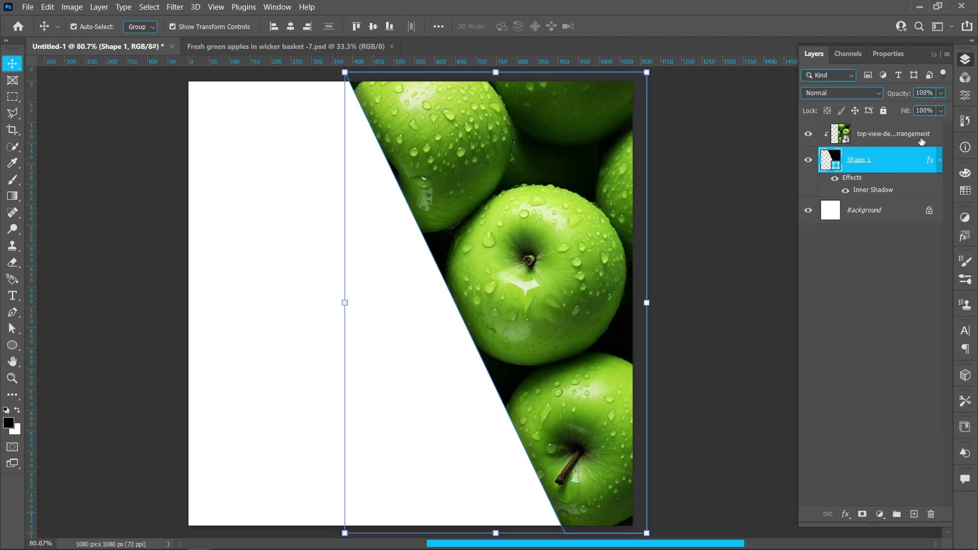
- Bring the wicker-basket cutout into the ad, scale it to about 30.87% and place it bottom-centre
{"action": "left_click", "coordinate": [740, 250]}
{"action": "left_click", "coordinate": [292, 48]}
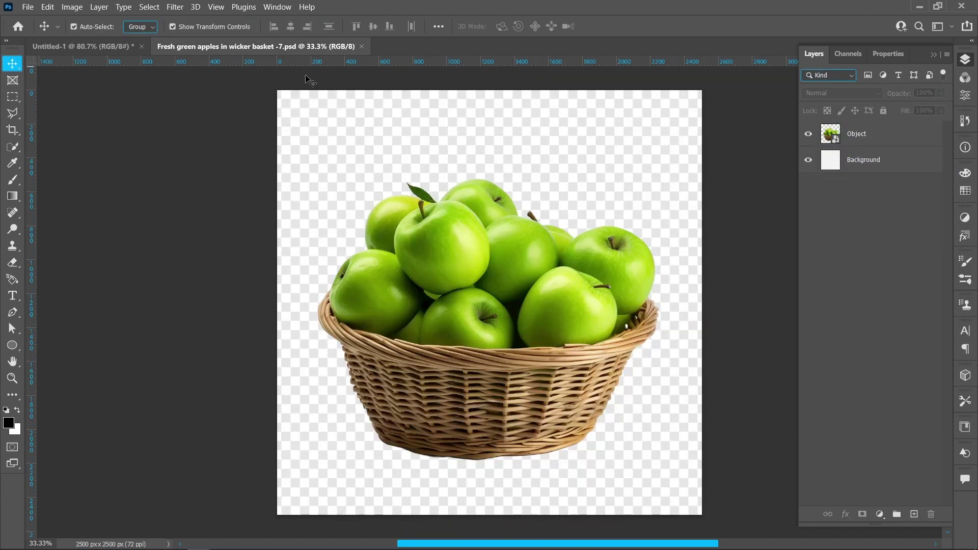
{"action": "left_click_drag", "start_coordinate": [456, 301], "coordinate": [404, 316]}
{"action": "left_click_drag", "start_coordinate": [398, 257], "coordinate": [404, 328]}
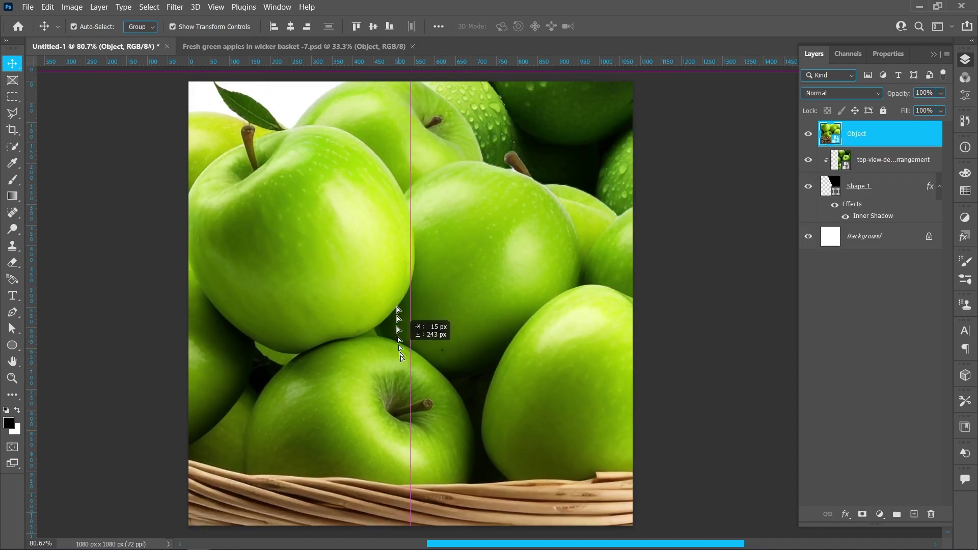
{"action": "key", "text": "ctrl+t"}
{"action": "left_click_drag", "start_coordinate": [420, 168], "coordinate": [485, 332]}
{"action": "left_click_drag", "start_coordinate": [484, 401], "coordinate": [485, 398]}
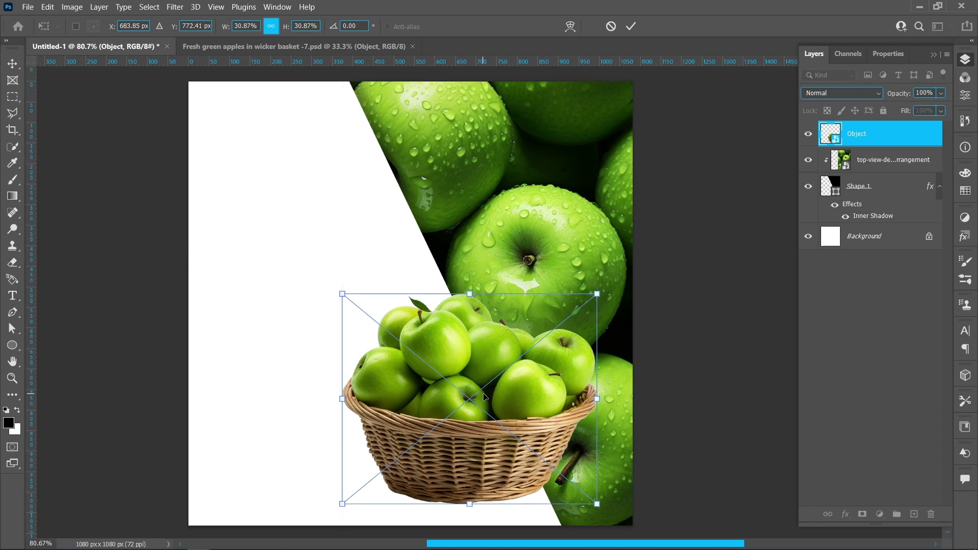
{"action": "left_click", "coordinate": [631, 26]}
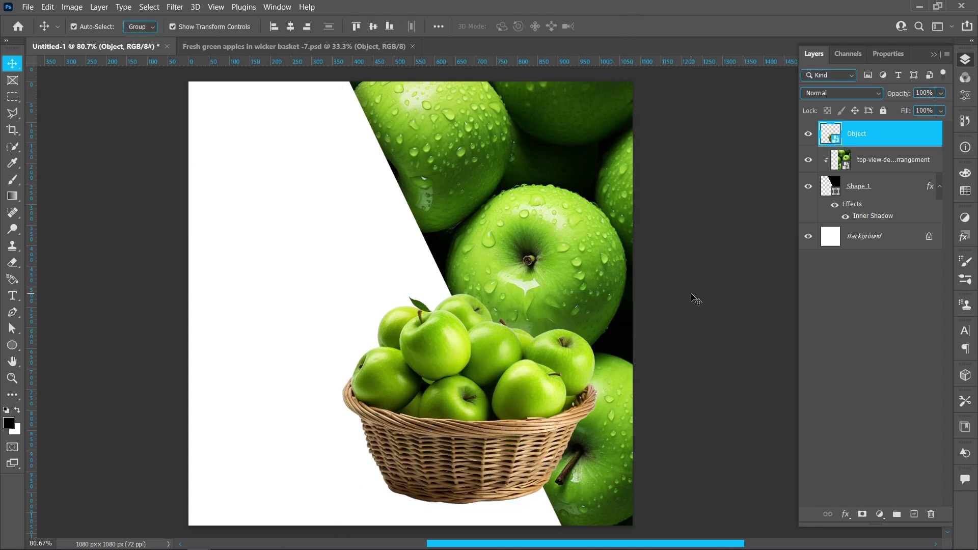
{"action": "left_click", "coordinate": [889, 159]}
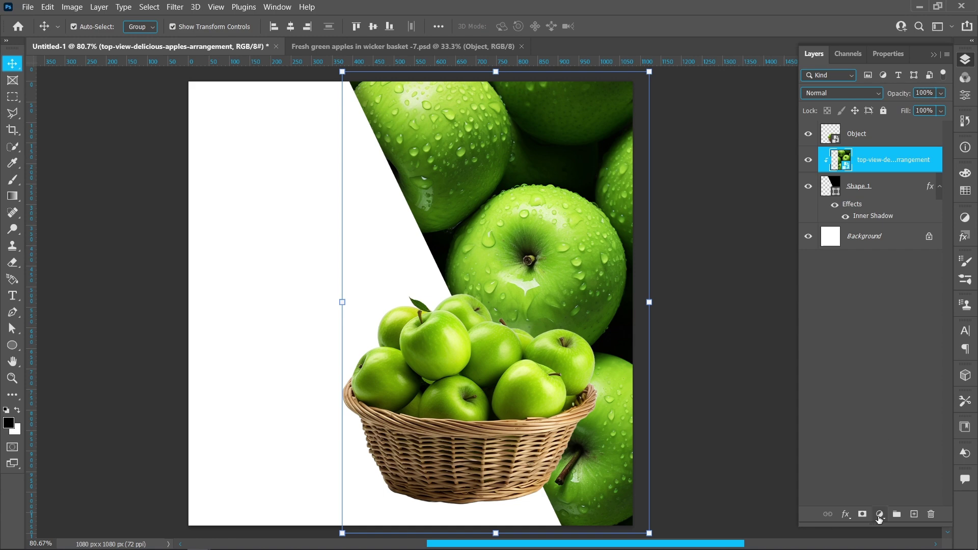
- Add a Color Balance layer with midtones Magenta–Green +40 and Yellow–Blue −30
{"action": "left_click", "coordinate": [881, 514]}
{"action": "left_click", "coordinate": [895, 409]}
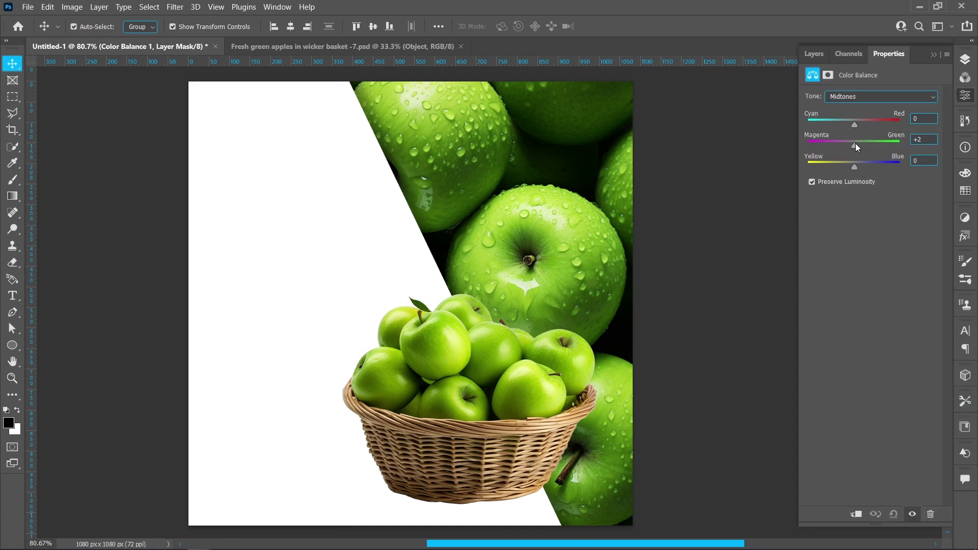
{"action": "left_click_drag", "start_coordinate": [856, 145], "coordinate": [872, 143]}
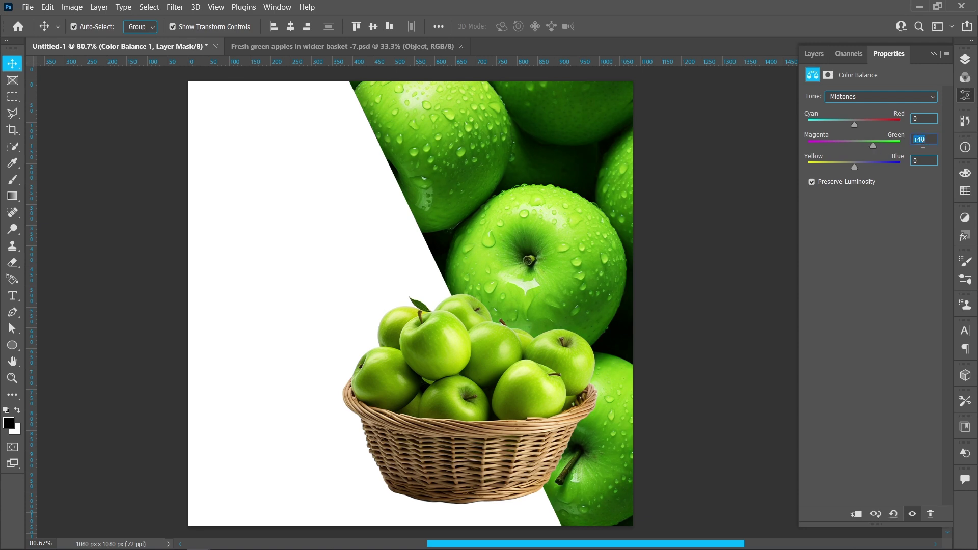
{"action": "left_click_drag", "start_coordinate": [853, 167], "coordinate": [840, 165]}
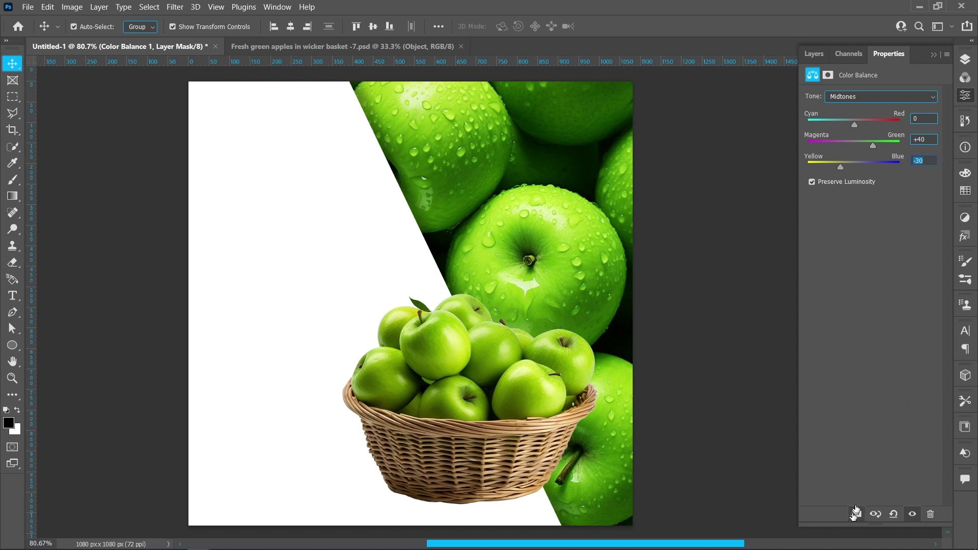
- Add a new empty layer and set the Brush to a flattened, wide elliptical tip
{"action": "left_click", "coordinate": [960, 61]}
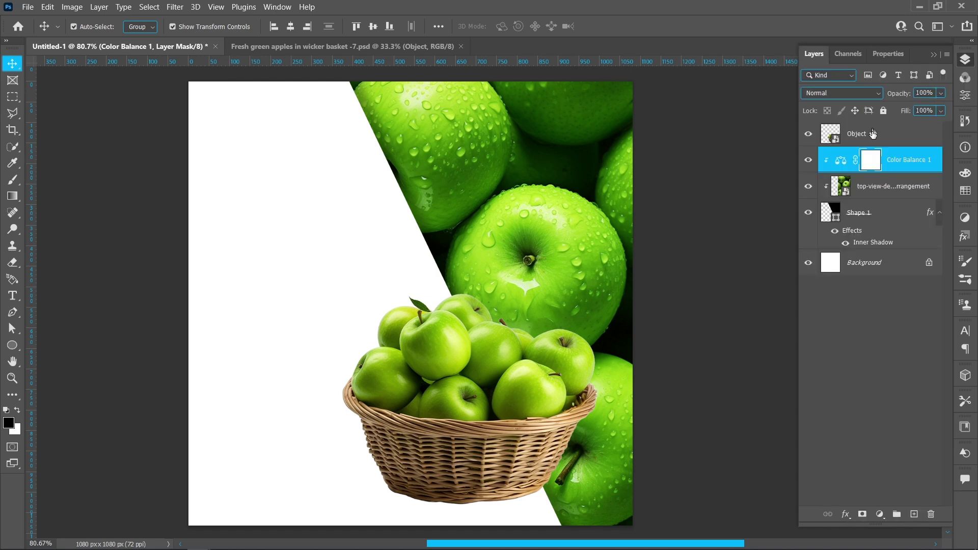
{"action": "left_click", "coordinate": [913, 515]}
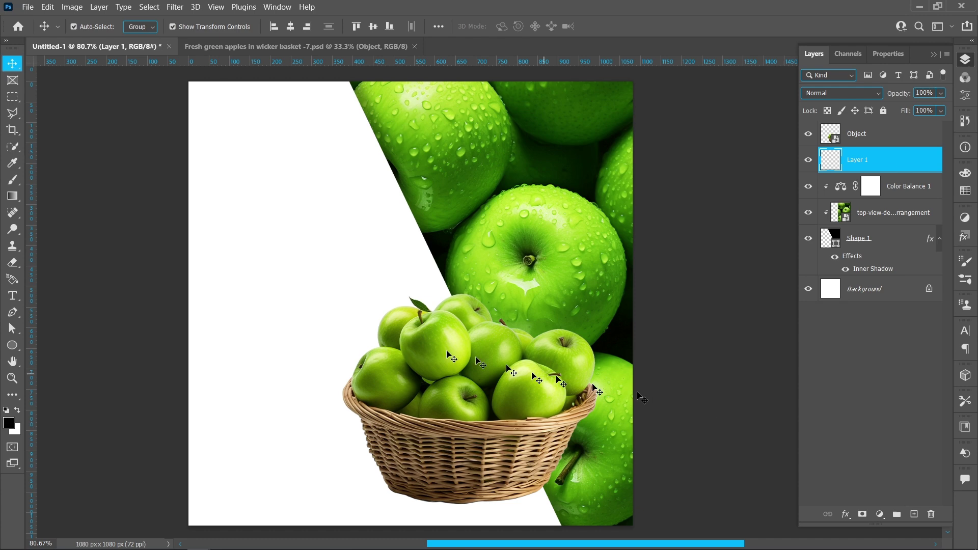
{"action": "left_click", "coordinate": [12, 179]}
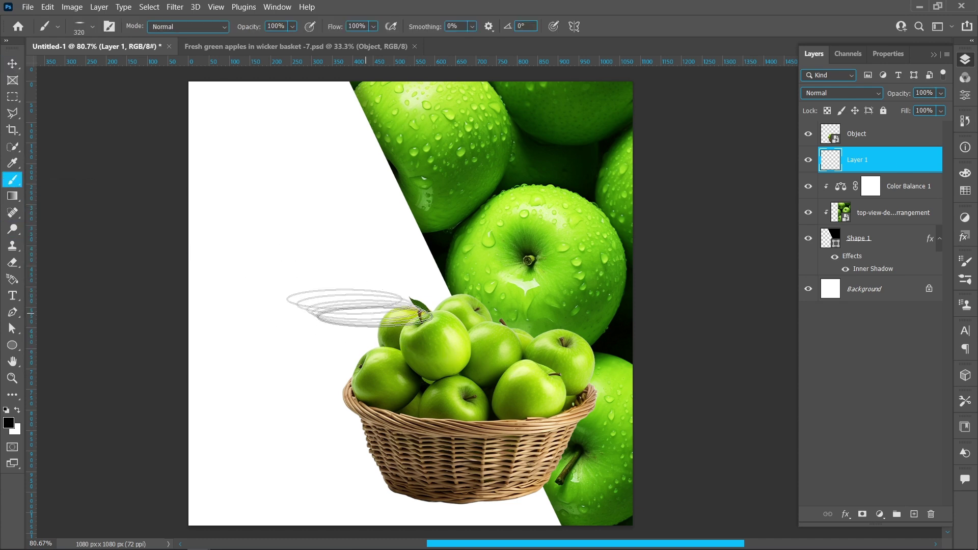
{"action": "right_click", "coordinate": [365, 317]}
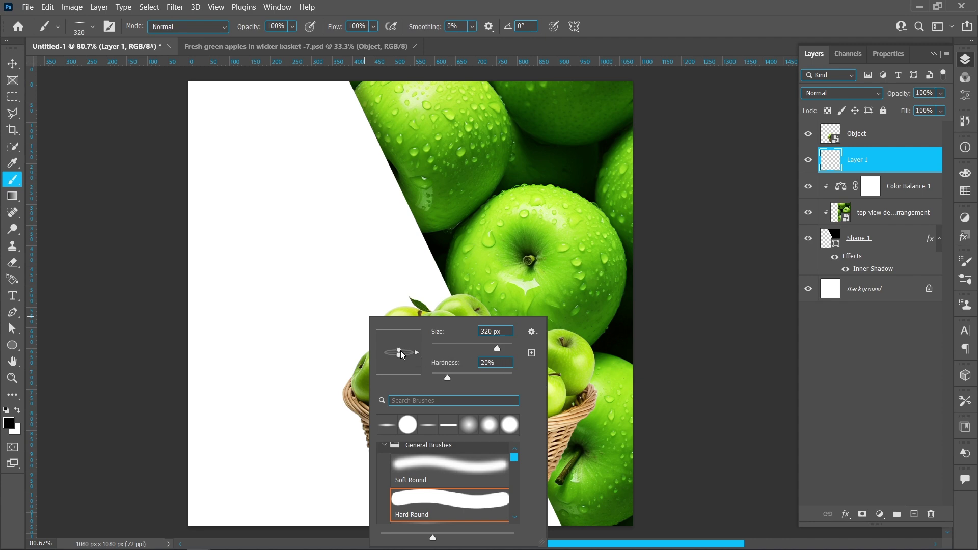
{"action": "left_click_drag", "start_coordinate": [401, 349], "coordinate": [431, 334]}
{"action": "left_click_drag", "start_coordinate": [401, 356], "coordinate": [402, 359]}
{"action": "key", "text": "Return"}
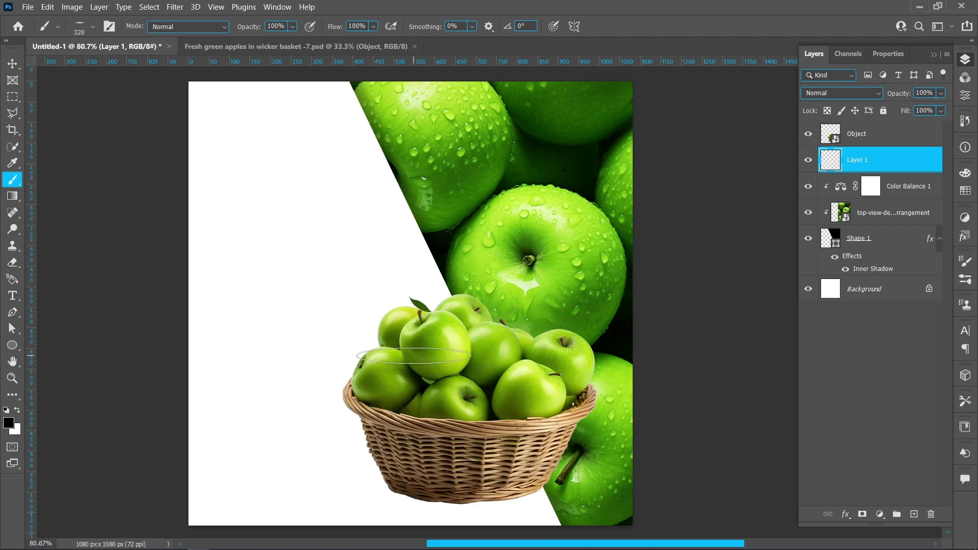
- Paint a soft shadow under the basket and set that layer's opacity to 85%
{"action": "mouse_move", "coordinate": [459, 487]}
{"action": "left_mouse_down"}
{"action": "mouse_move", "coordinate": [426, 495]}
{"action": "mouse_move", "coordinate": [490, 490]}
{"action": "mouse_move", "coordinate": [466, 498]}
{"action": "mouse_move", "coordinate": [459, 485]}
{"action": "mouse_move", "coordinate": [468, 479]}
{"action": "mouse_move", "coordinate": [486, 491]}
{"action": "mouse_move", "coordinate": [460, 496]}
{"action": "mouse_move", "coordinate": [464, 470]}
{"action": "mouse_move", "coordinate": [465, 497]}
{"action": "mouse_move", "coordinate": [433, 480]}
{"action": "mouse_move", "coordinate": [429, 498]}
{"action": "mouse_move", "coordinate": [528, 459]}
{"action": "left_mouse_up"}
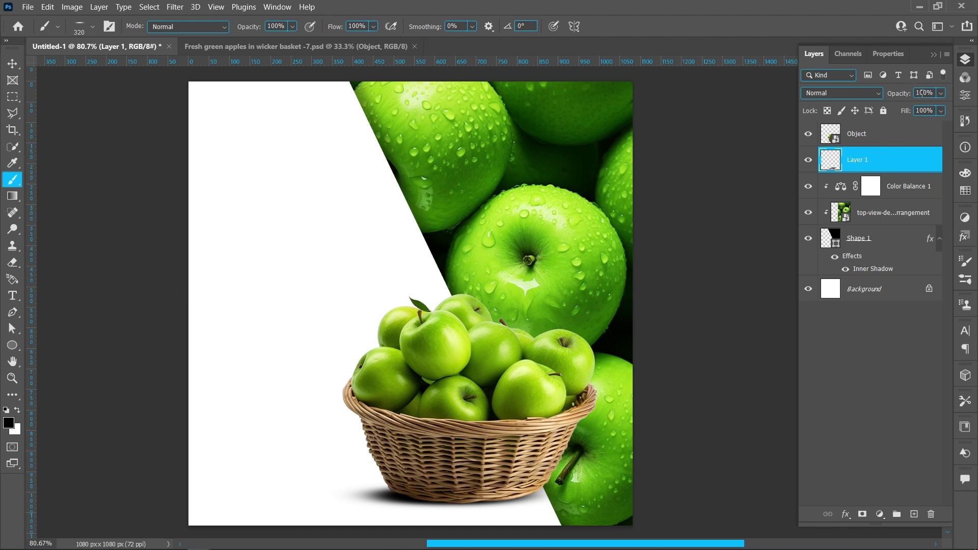
{"action": "type", "text": "85"}
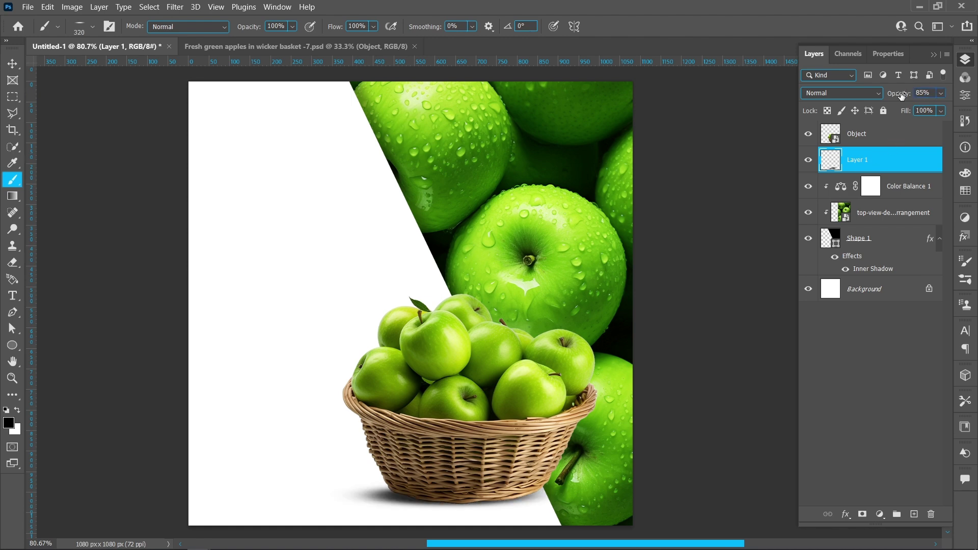
{"action": "left_click", "coordinate": [12, 63]}
{"action": "left_click", "coordinate": [158, 320]}
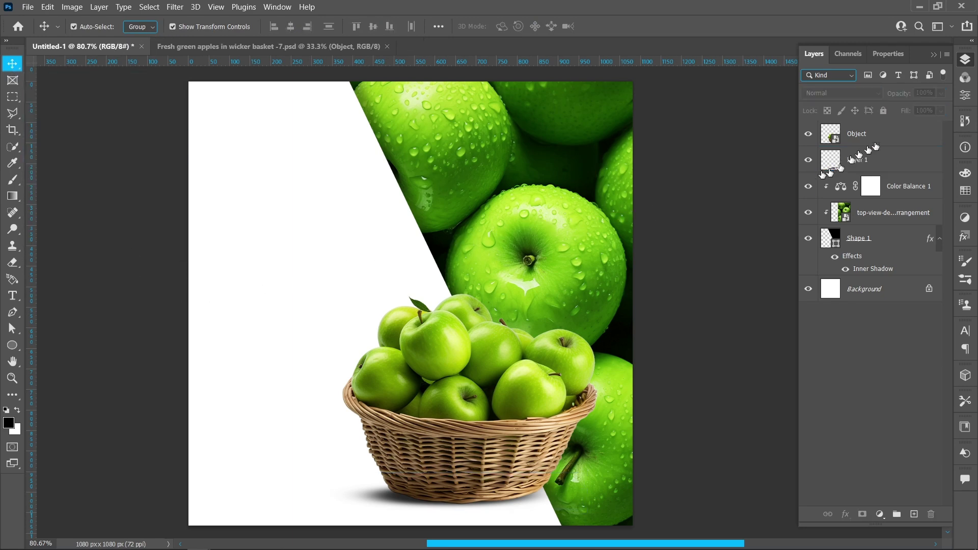
- Add Color Balance 2 above the basket Object layer with Magenta–Green pushed to +80
{"action": "left_click", "coordinate": [866, 135]}
{"action": "left_click", "coordinate": [880, 514]}
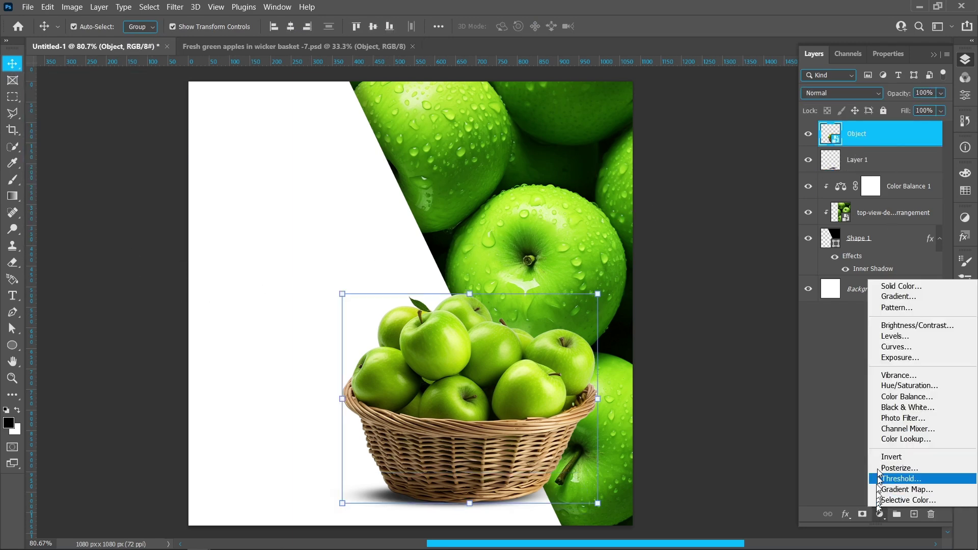
{"action": "left_click", "coordinate": [879, 395]}
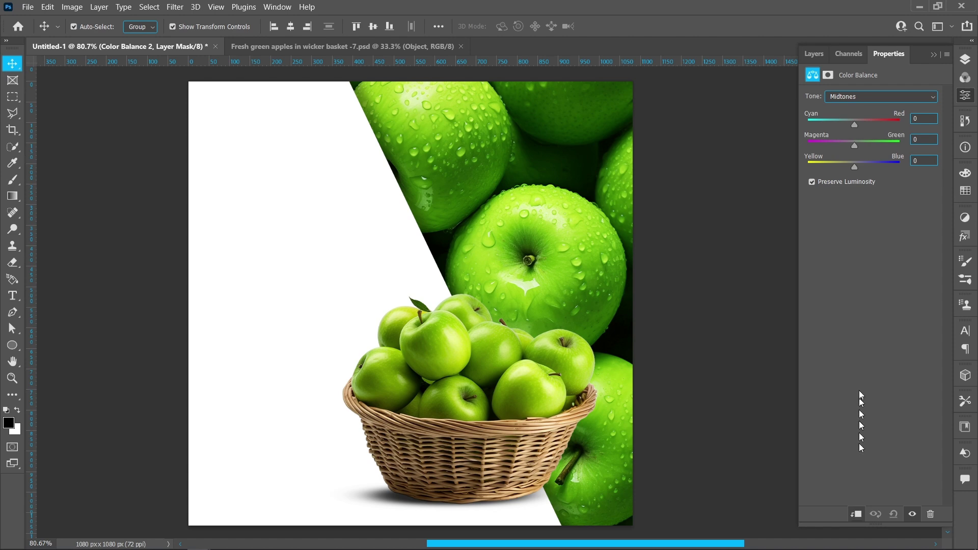
{"action": "left_click", "coordinate": [857, 148]}
{"action": "left_click_drag", "start_coordinate": [856, 148], "coordinate": [889, 149]}
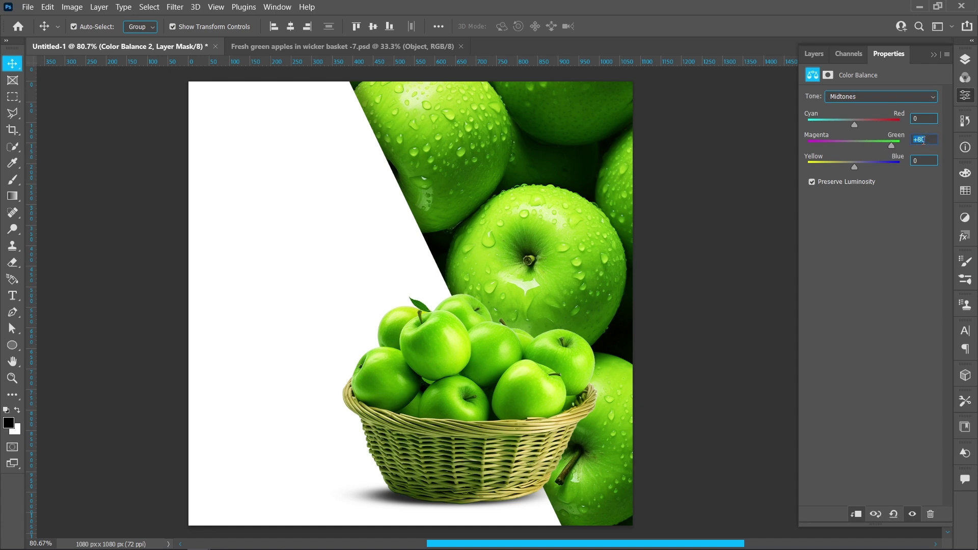
- Paint black with a 100%-hardness brush over the wicker on Color Balance 2's mask
{"action": "left_click", "coordinate": [966, 61]}
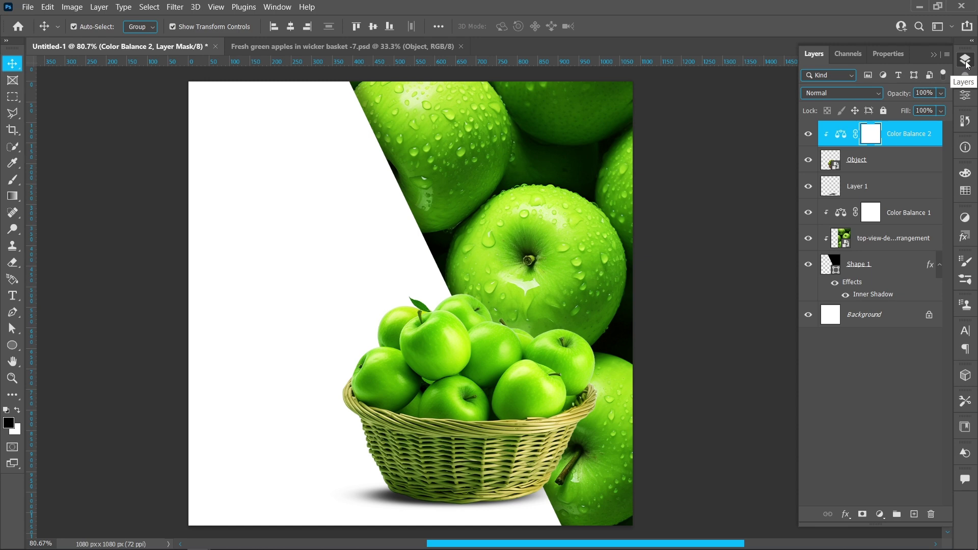
{"action": "key", "text": "b"}
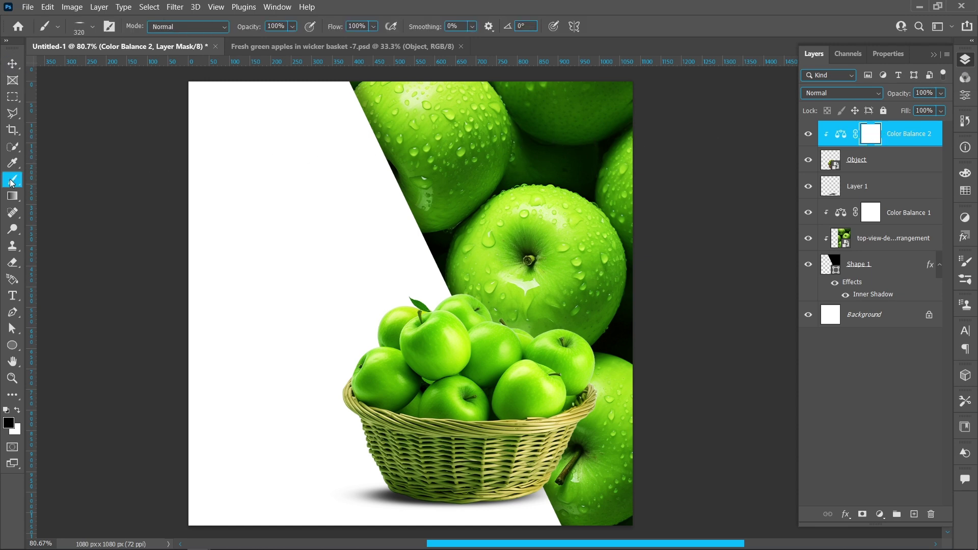
{"action": "right_click", "coordinate": [336, 227]}
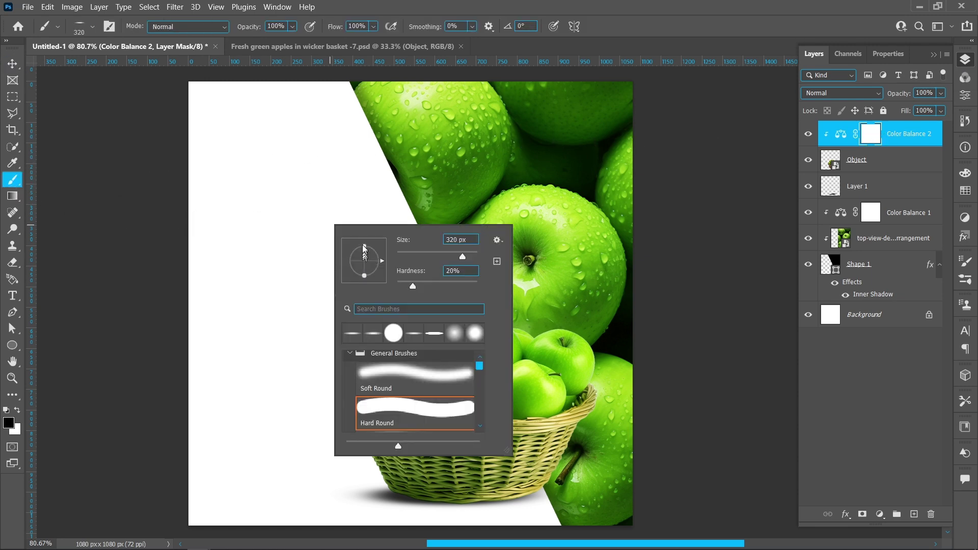
{"action": "left_click_drag", "start_coordinate": [412, 283], "coordinate": [507, 288]}
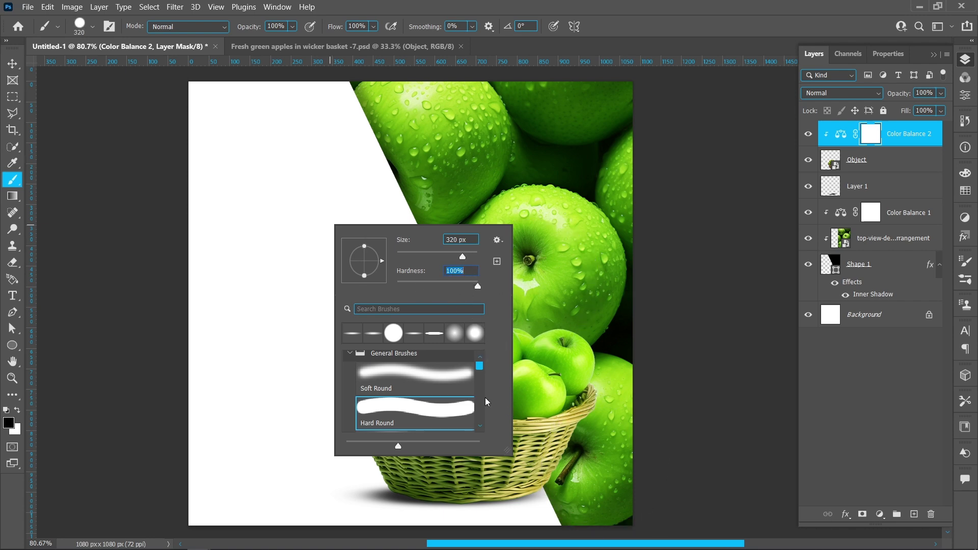
{"action": "key", "text": "Return"}
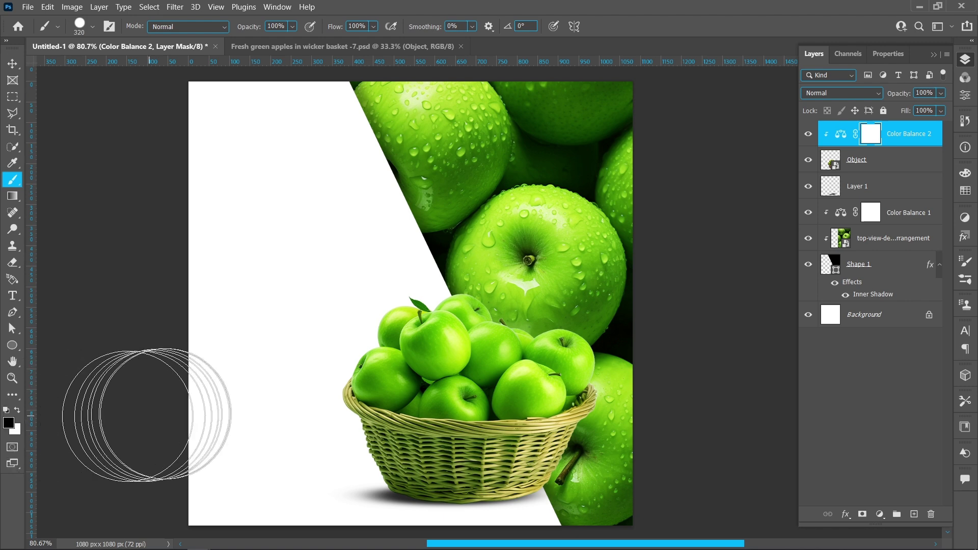
{"action": "mouse_move", "coordinate": [285, 402]}
{"action": "left_mouse_down"}
{"action": "mouse_move", "coordinate": [307, 422]}
{"action": "mouse_move", "coordinate": [316, 450]}
{"action": "mouse_move", "coordinate": [306, 443]}
{"action": "mouse_move", "coordinate": [352, 468]}
{"action": "mouse_move", "coordinate": [448, 489]}
{"action": "mouse_move", "coordinate": [550, 485]}
{"action": "left_mouse_up"}
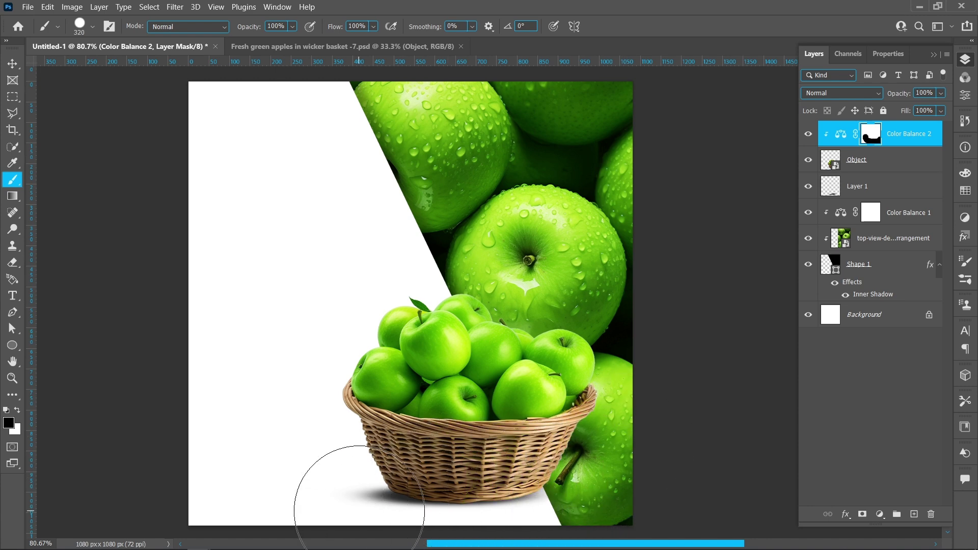
{"action": "left_click", "coordinate": [12, 63]}
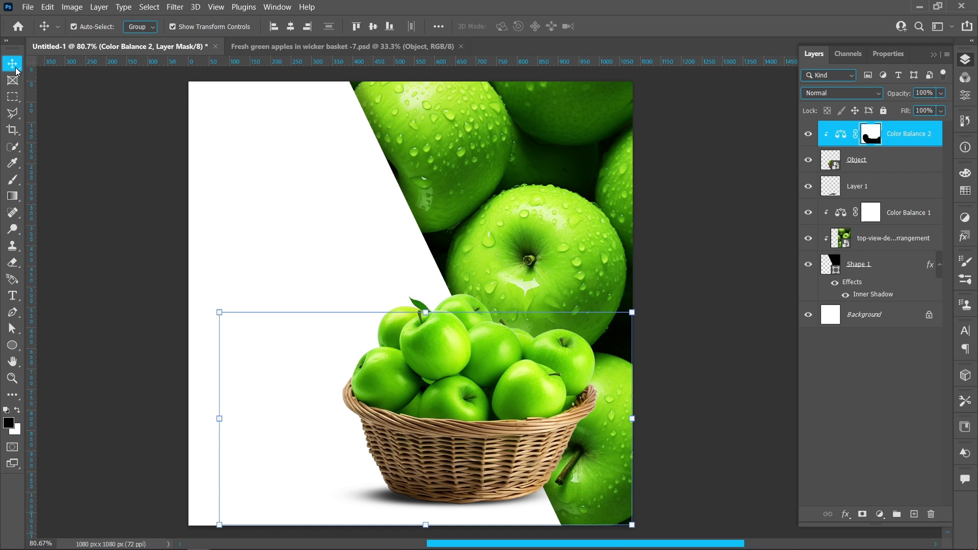
- Add a Color Fill layer above the Background in pale lime #c3ff86
{"action": "left_click", "coordinate": [891, 324]}
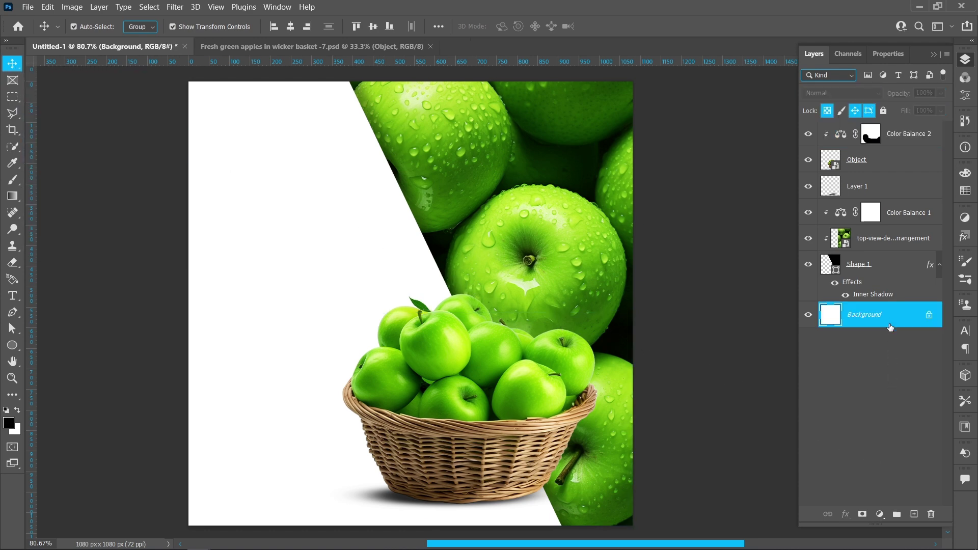
{"action": "left_click", "coordinate": [878, 516]}
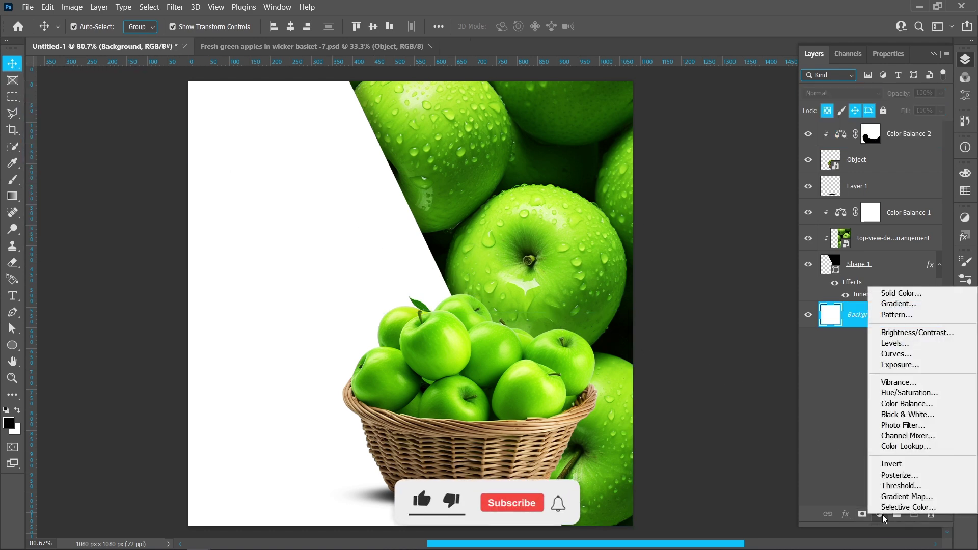
{"action": "left_click", "coordinate": [873, 292]}
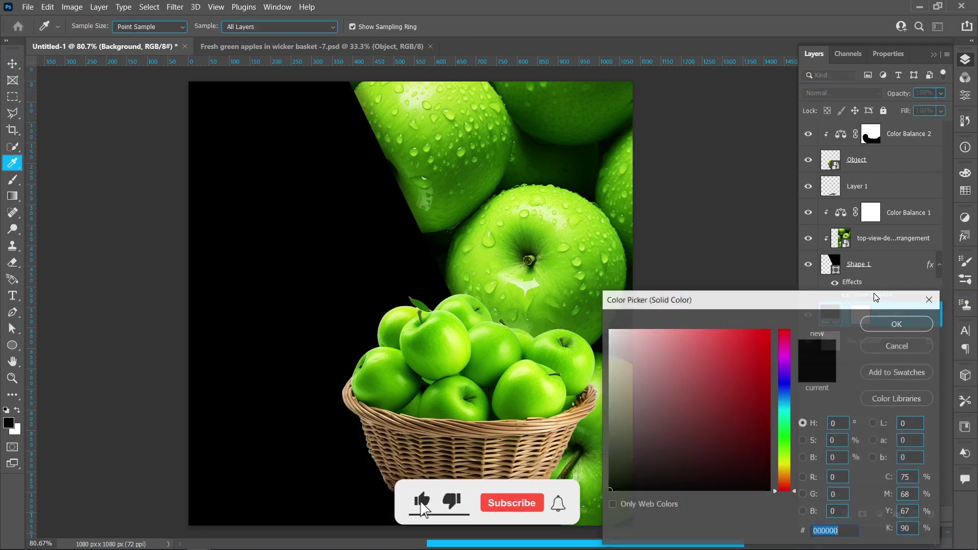
{"action": "left_click", "coordinate": [502, 343]}
{"action": "left_click", "coordinate": [680, 328]}
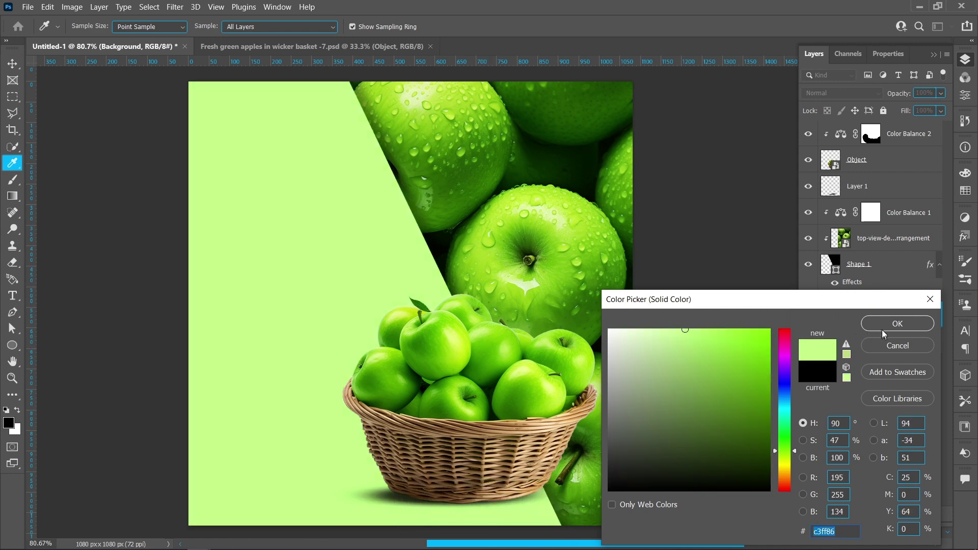
{"action": "left_click", "coordinate": [897, 324]}
{"action": "left_click", "coordinate": [750, 319]}
- Start a text block in the pale green area set to Helvetica Neue LT Std 87 Heavy Condensed, 80 pt
{"action": "left_click", "coordinate": [12, 296]}
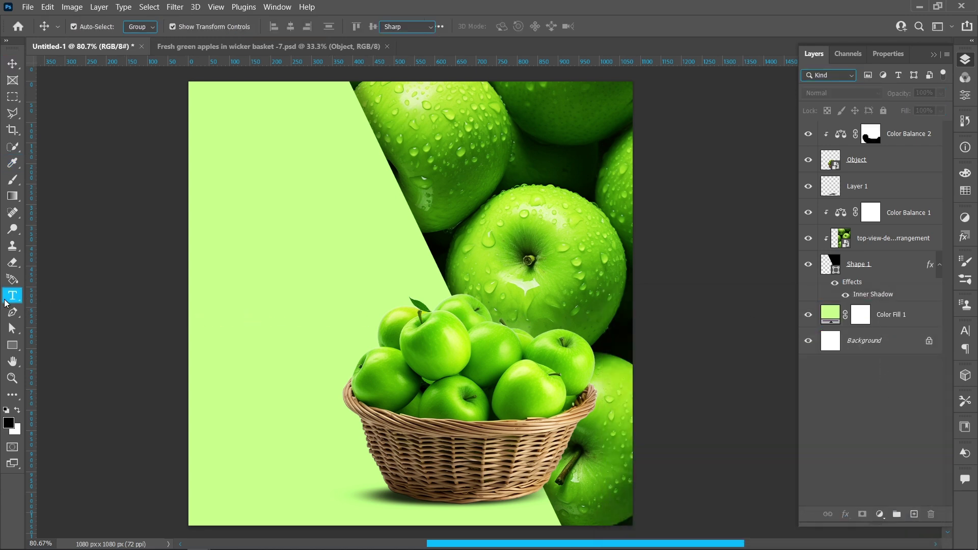
{"action": "left_click", "coordinate": [230, 240]}
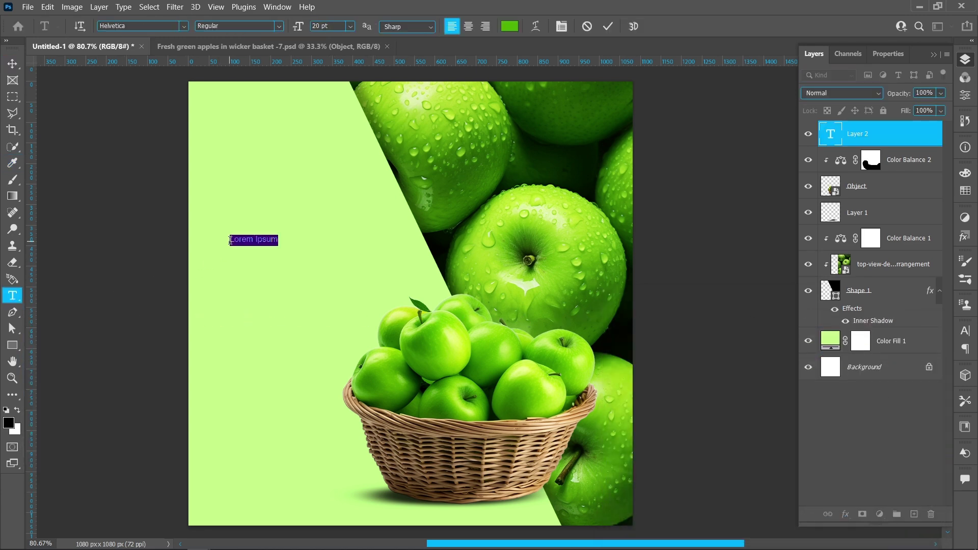
{"action": "left_click", "coordinate": [184, 26]}
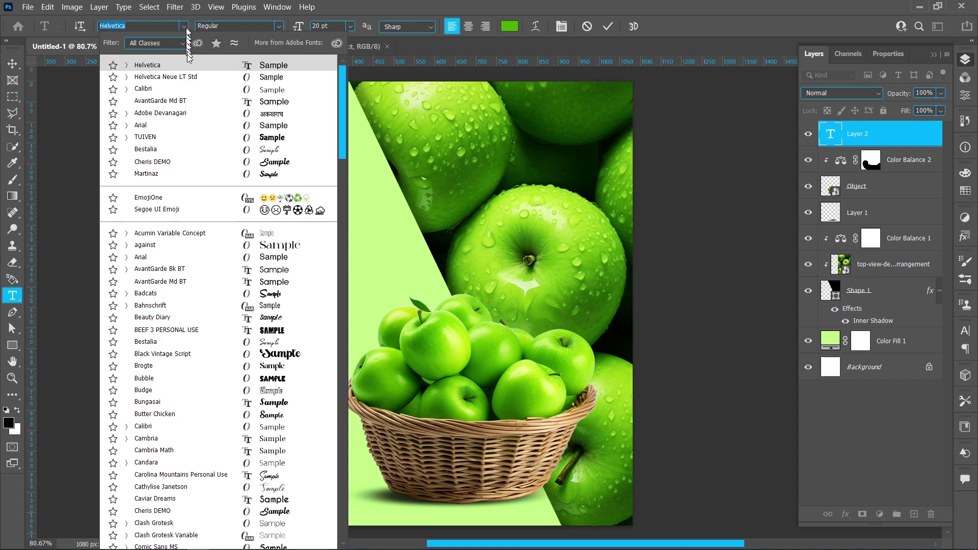
{"action": "left_click", "coordinate": [186, 79]}
{"action": "left_click", "coordinate": [279, 26]}
{"action": "left_click", "coordinate": [270, 81]}
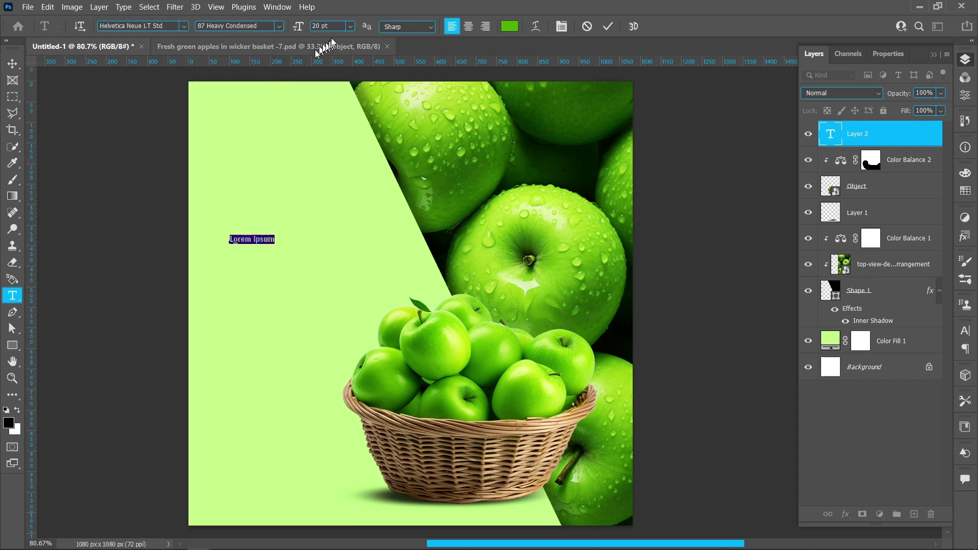
{"action": "left_click", "coordinate": [300, 28]}
{"action": "type", "text": "80"}
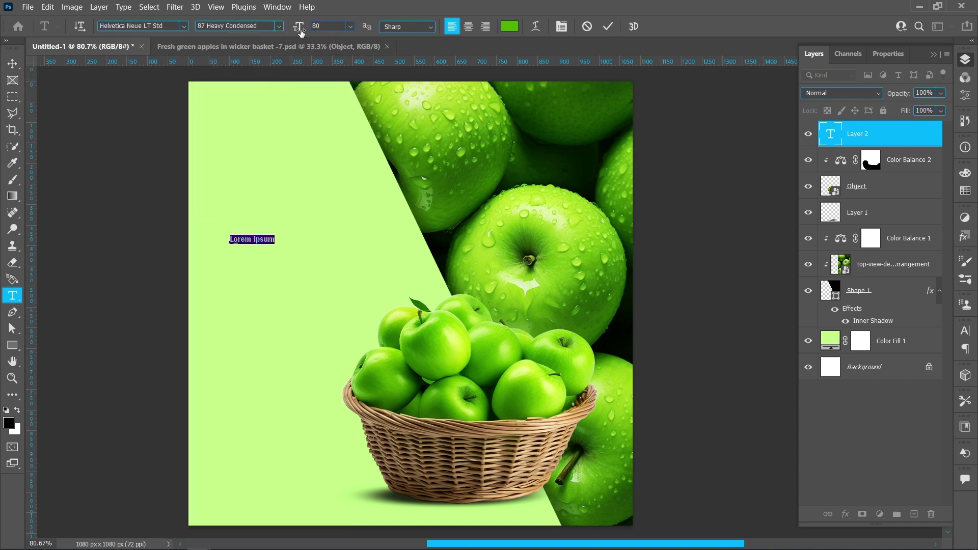
{"action": "key", "text": "Return"}
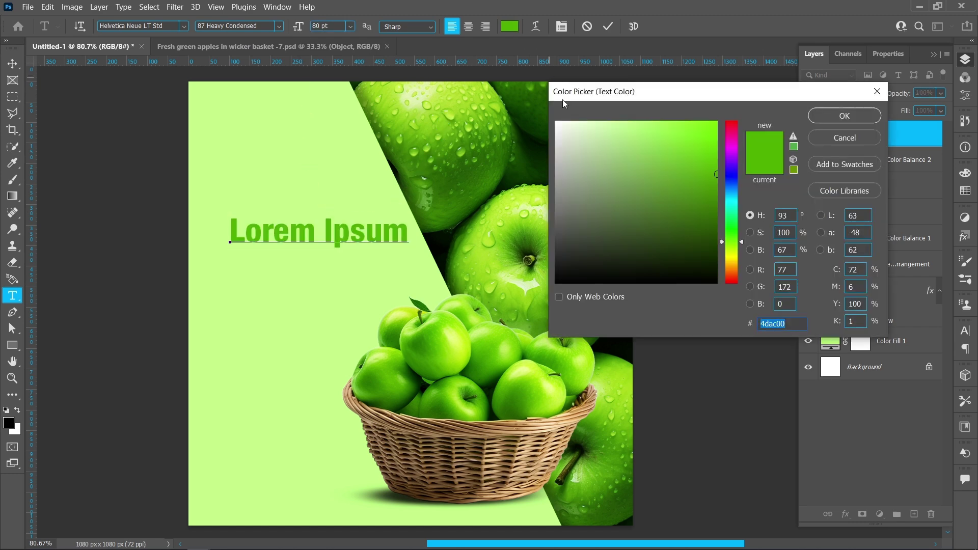
- Paste the green EAT FRESH / STAY HEALTHY headline and move it up to the upper left
{"action": "left_click", "coordinate": [865, 118]}
{"action": "type", "text": "EAT FRESH STAY HEALTHY"}
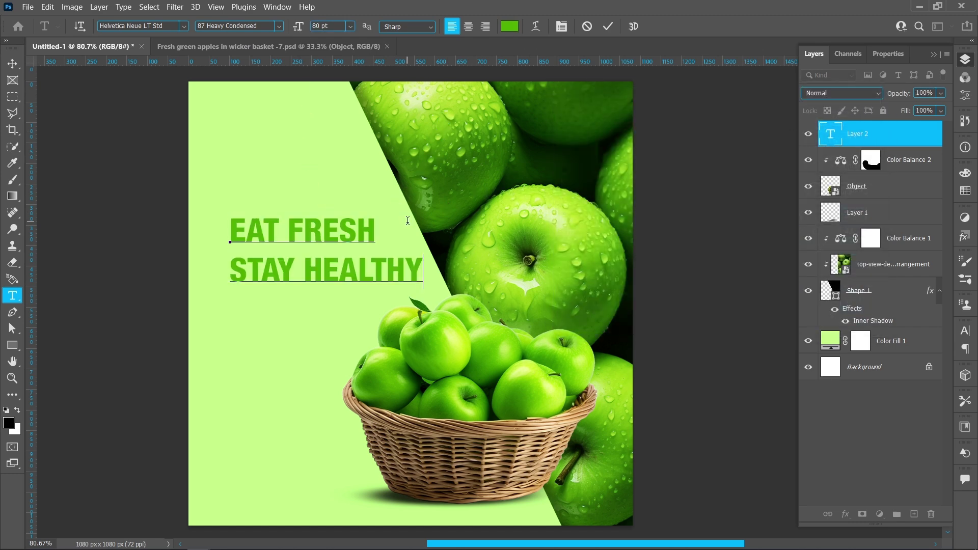
{"action": "key", "text": "ctrl+Return"}
{"action": "key", "text": "v"}
{"action": "mouse_move", "coordinate": [273, 237]}
{"action": "left_mouse_down"}
{"action": "mouse_move", "coordinate": [241, 209]}
{"action": "mouse_move", "coordinate": [249, 205]}
{"action": "left_mouse_up"}
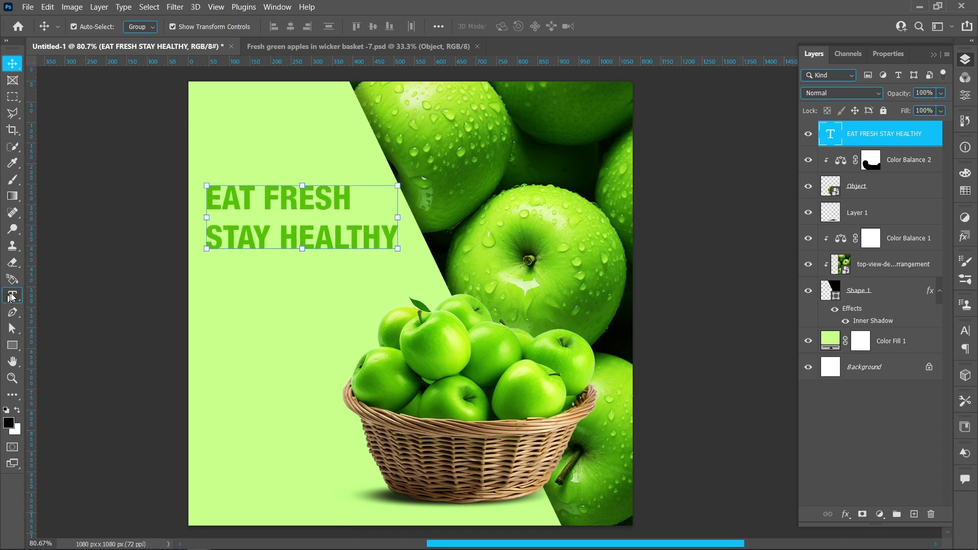
- Paste the four-line apple paragraph below STAY HEALTHY in green 20 pt Helvetica
{"action": "key", "text": "t"}
{"action": "left_click", "coordinate": [206, 278]}
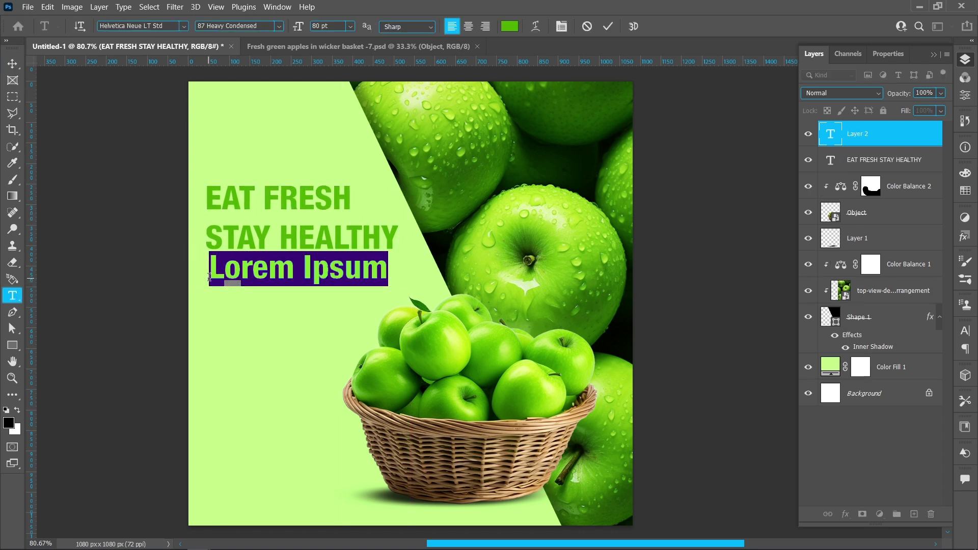
{"action": "left_click", "coordinate": [184, 26]}
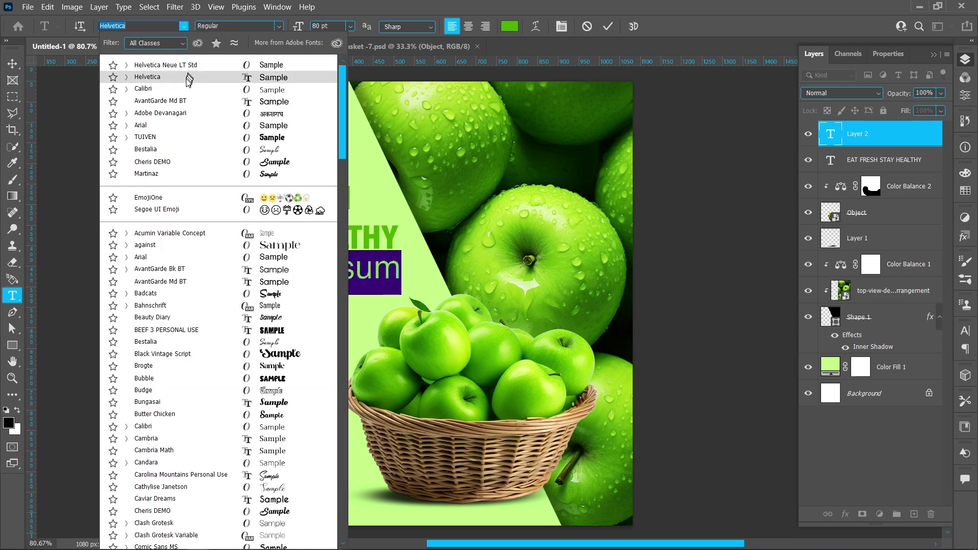
{"action": "left_click", "coordinate": [242, 53]}
{"action": "type", "text": "2"}
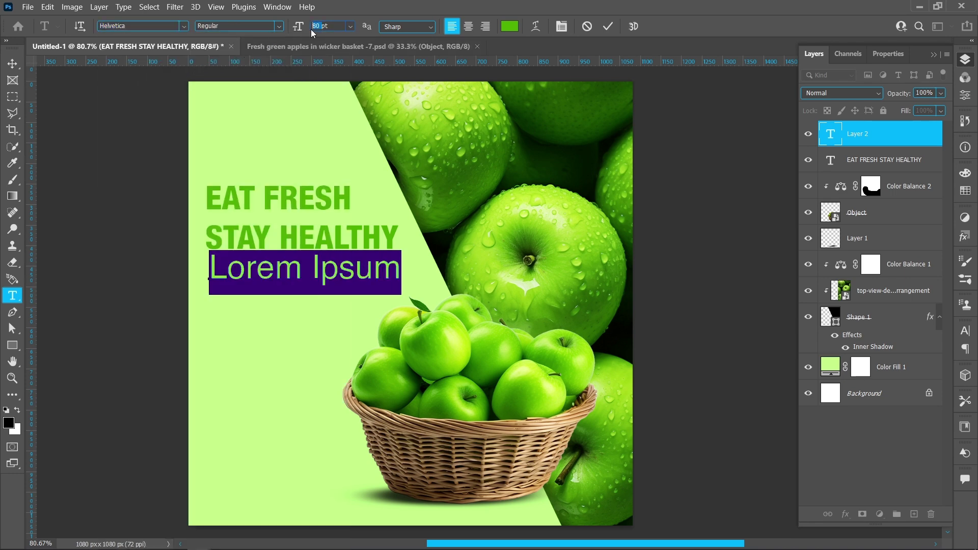
{"action": "type", "text": "0"}
{"action": "key", "text": "Return"}
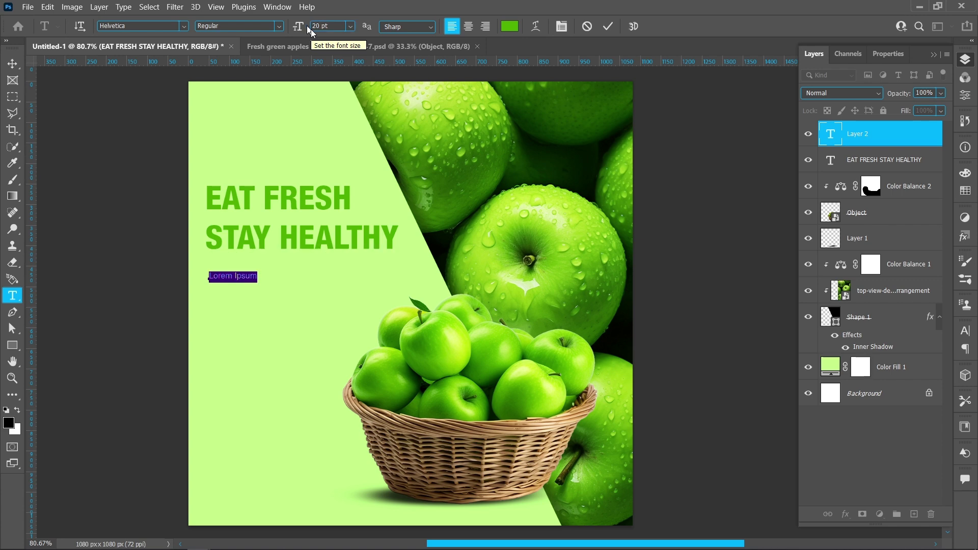
{"action": "left_click", "coordinate": [518, 26]}
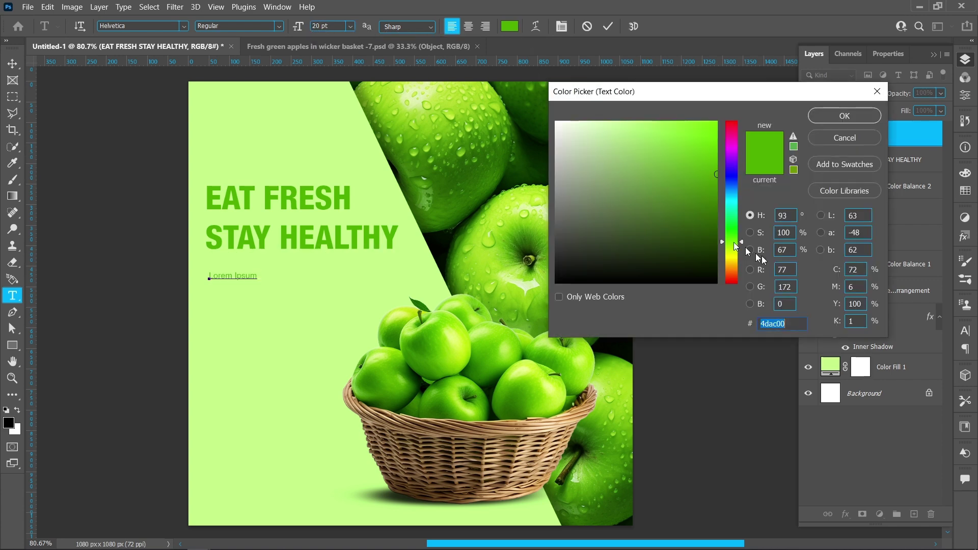
{"action": "left_click", "coordinate": [844, 115]}
{"action": "type", "text": "Apple is a sweet and delicious fruit that is very healthy. It is also a good disease-fighter and we can eat it every day. The delicious taste and bright colour of the food make it even more appealing."}
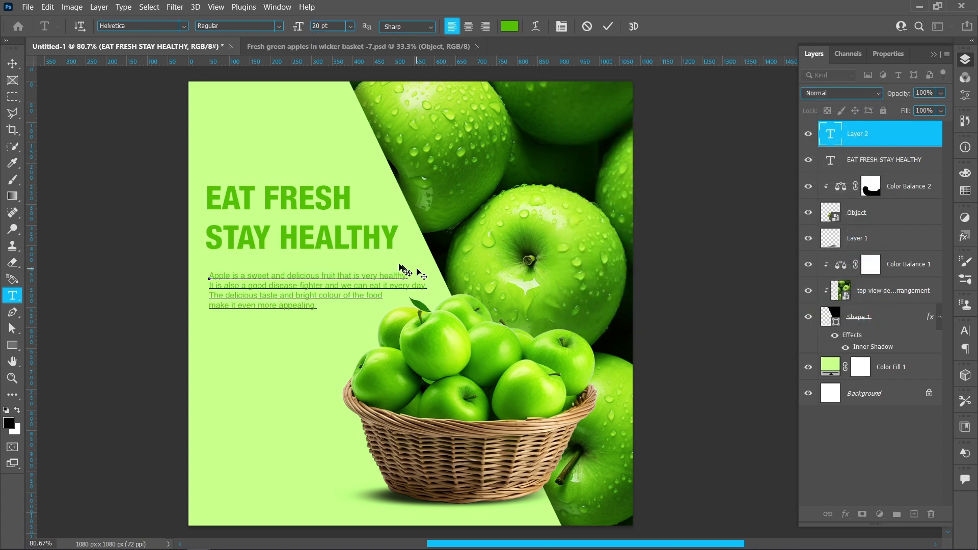
{"action": "left_click", "coordinate": [10, 61]}
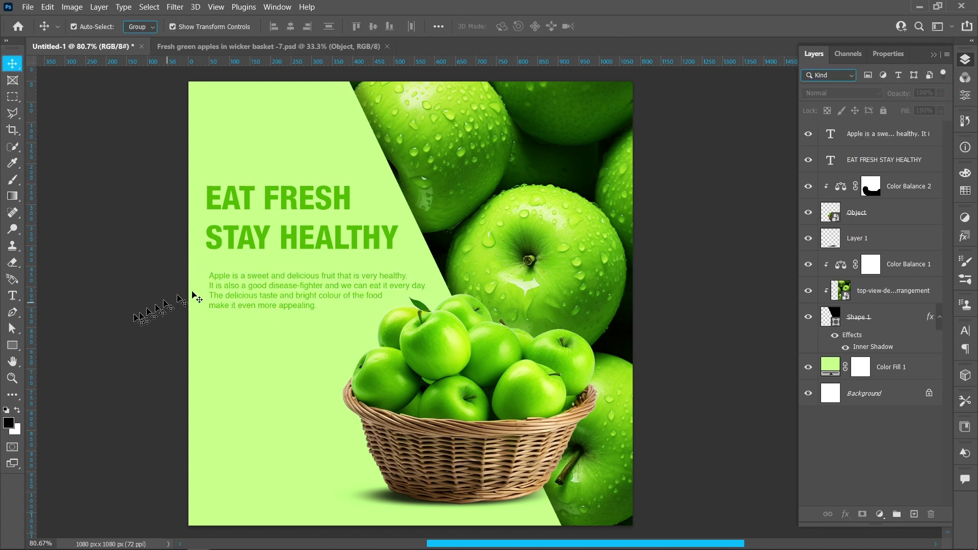
- Draw a wide rectangle below the paragraph filled with the headline's green
{"action": "left_click", "coordinate": [12, 345]}
{"action": "left_click_drag", "start_coordinate": [210, 327], "coordinate": [302, 349]}
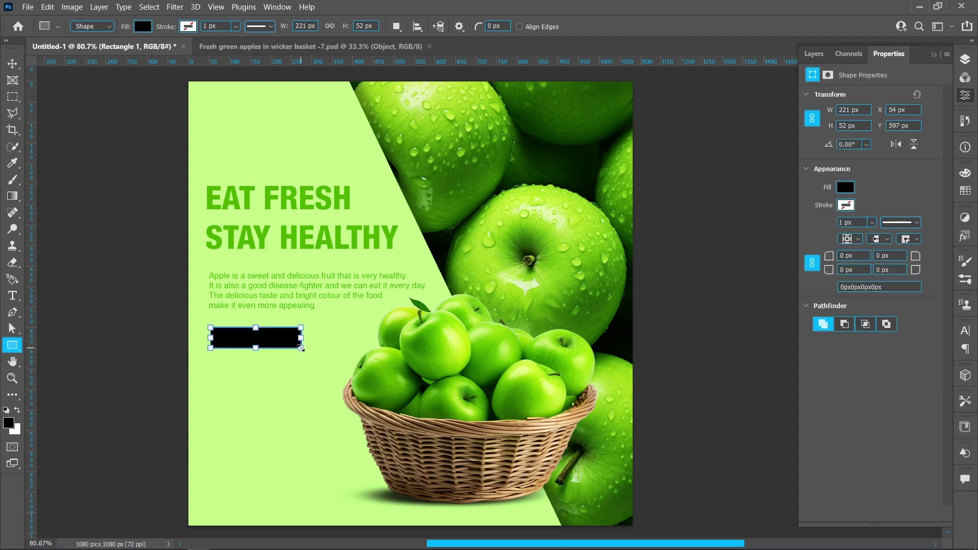
{"action": "left_click", "coordinate": [845, 188]}
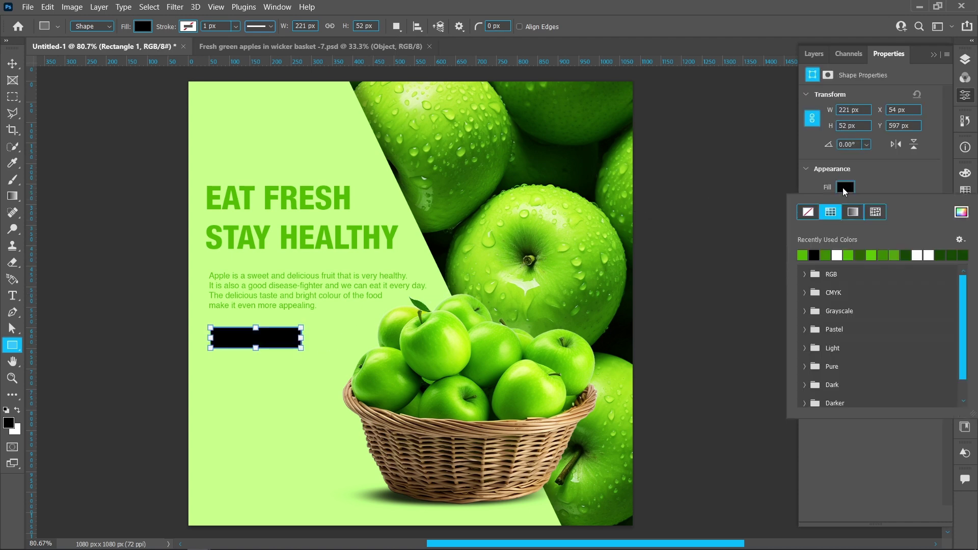
{"action": "left_click", "coordinate": [961, 212]}
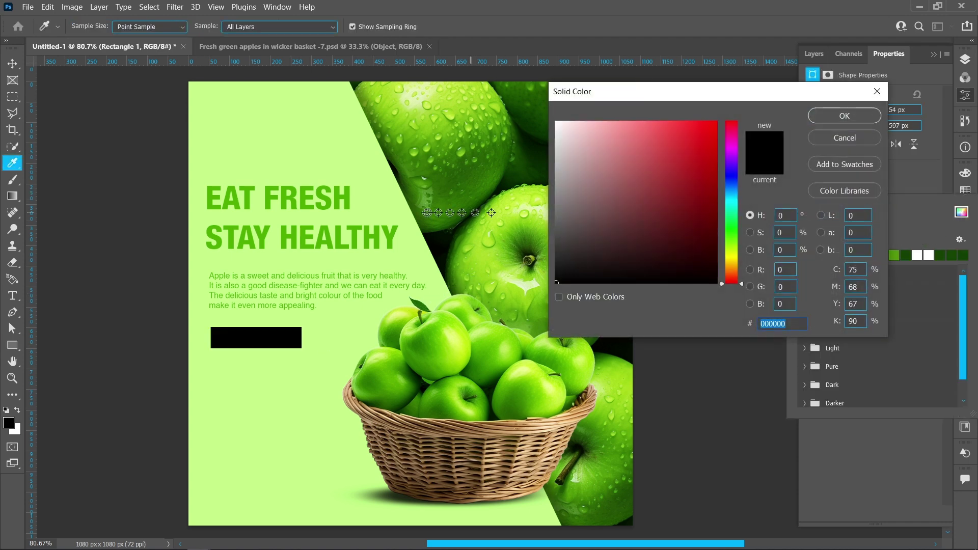
{"action": "left_click", "coordinate": [348, 196]}
{"action": "left_click", "coordinate": [844, 116]}
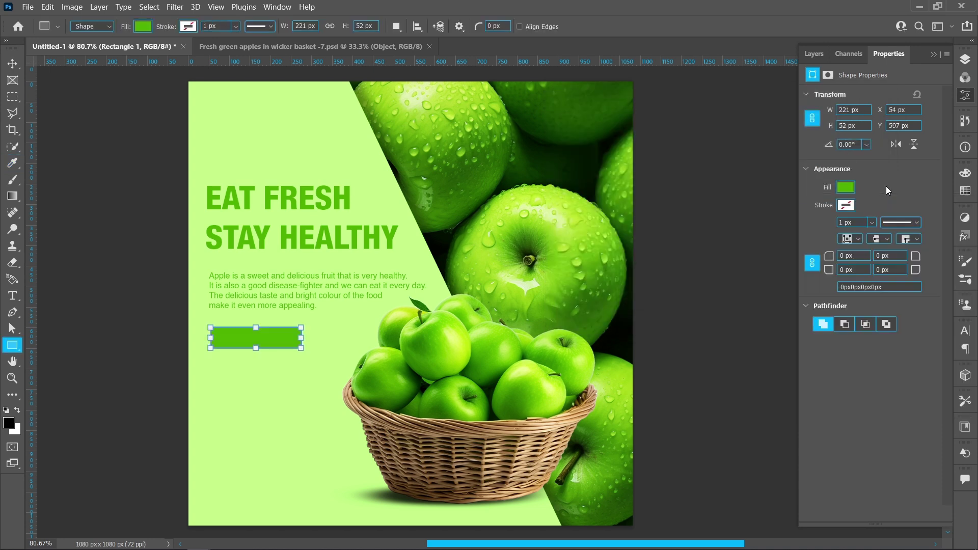
- Round the rectangle's corners to 26 px and align the pill with the paragraph
{"action": "left_click", "coordinate": [13, 68]}
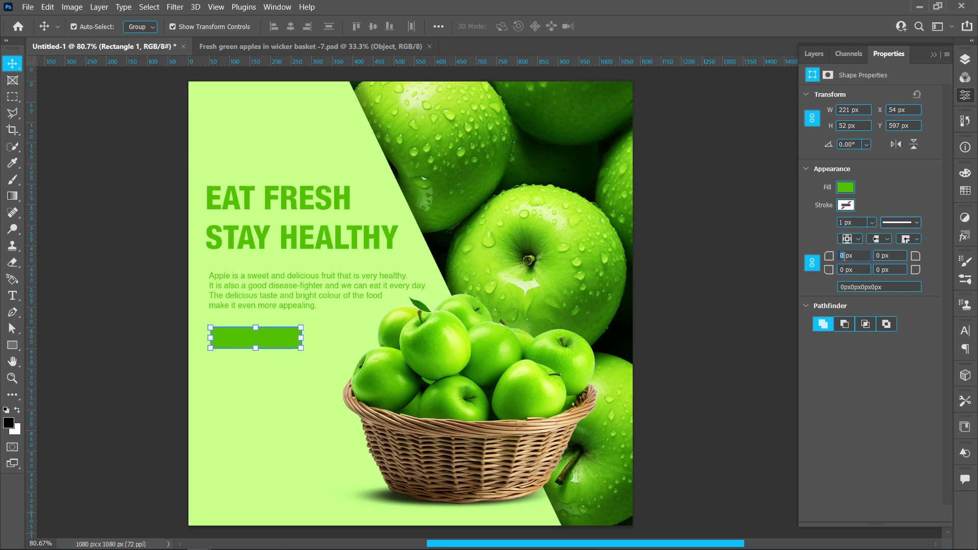
{"action": "key", "text": "Return"}
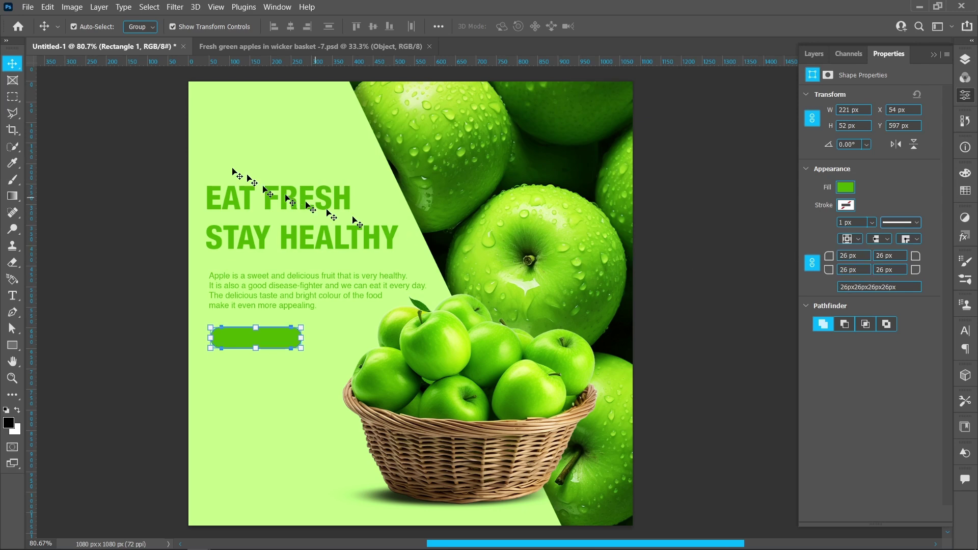
{"action": "left_click", "coordinate": [236, 338]}
{"action": "left_click_drag", "start_coordinate": [235, 335], "coordinate": [232, 337]}
{"action": "left_click_drag", "start_coordinate": [249, 287], "coordinate": [246, 285]}
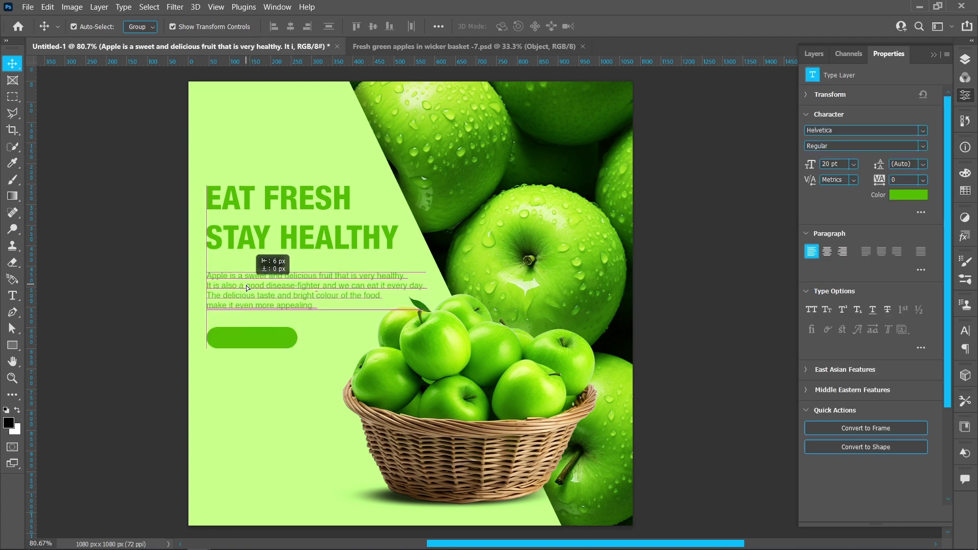
- Start a Bold 28 pt text block below the pill button
{"action": "left_click", "coordinate": [165, 288]}
{"action": "key", "text": "t"}
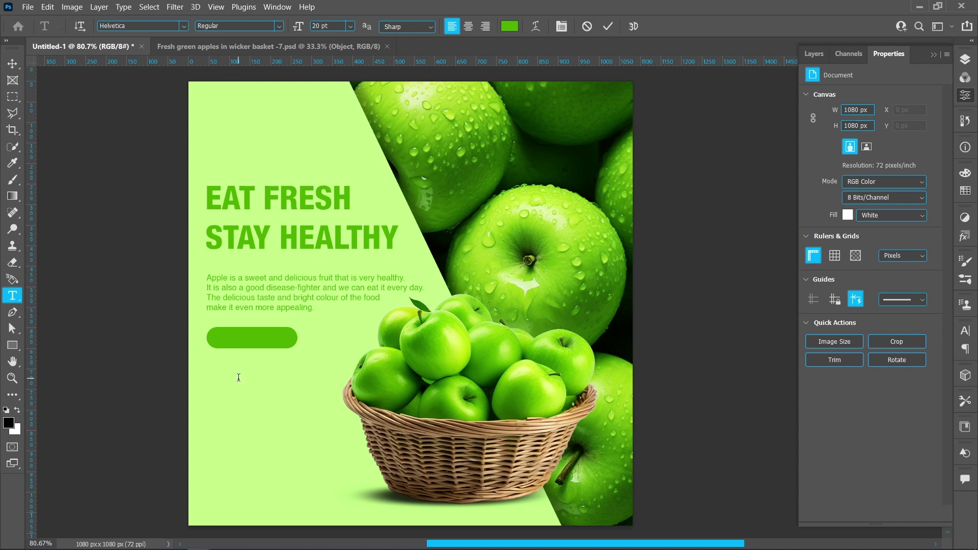
{"action": "left_click", "coordinate": [239, 378]}
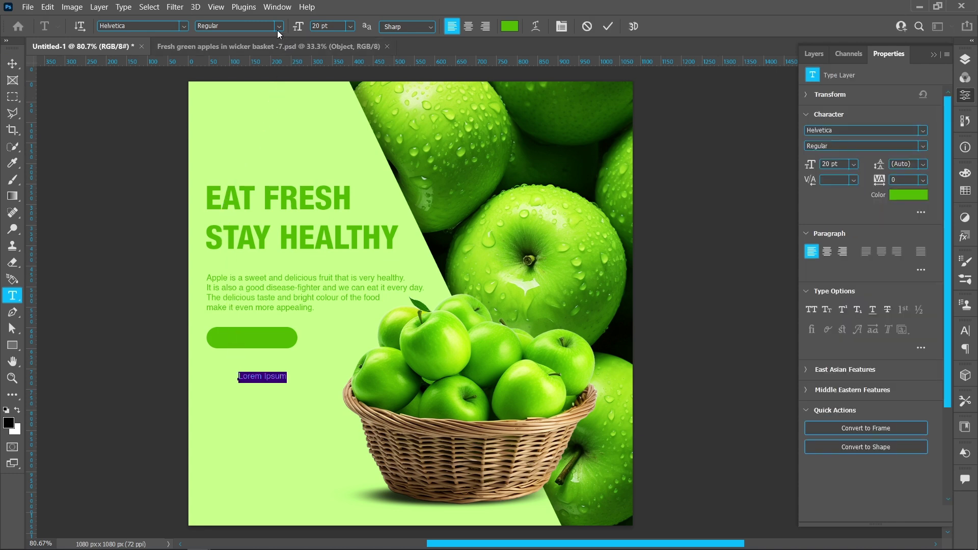
{"action": "left_click", "coordinate": [278, 26]}
{"action": "left_click", "coordinate": [279, 56]}
{"action": "left_click", "coordinate": [312, 27]}
{"action": "type", "text": "28"}
{"action": "key", "text": "Return"}
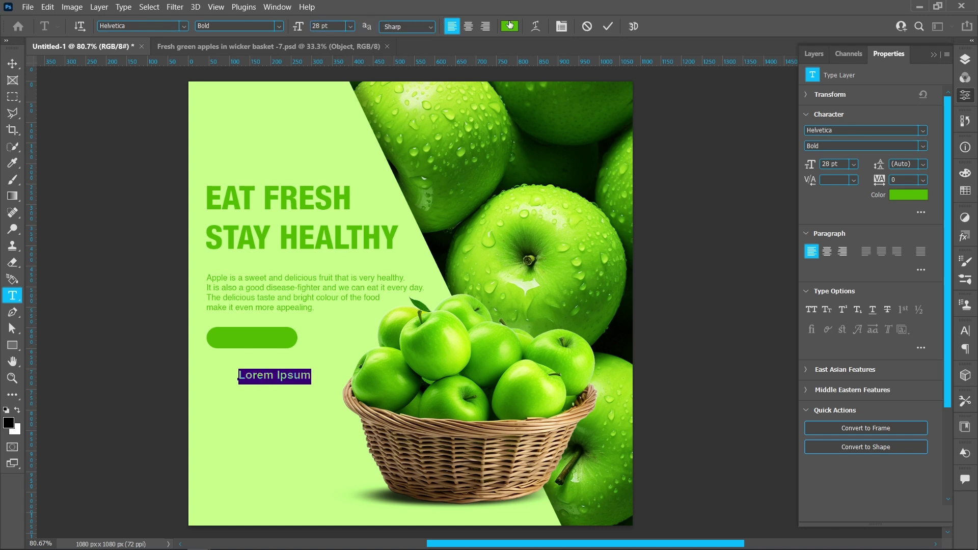
- Type ORDER NOW in white (#ffffff)
{"action": "left_click", "coordinate": [510, 26]}
{"action": "type", "text": "ffffff"}
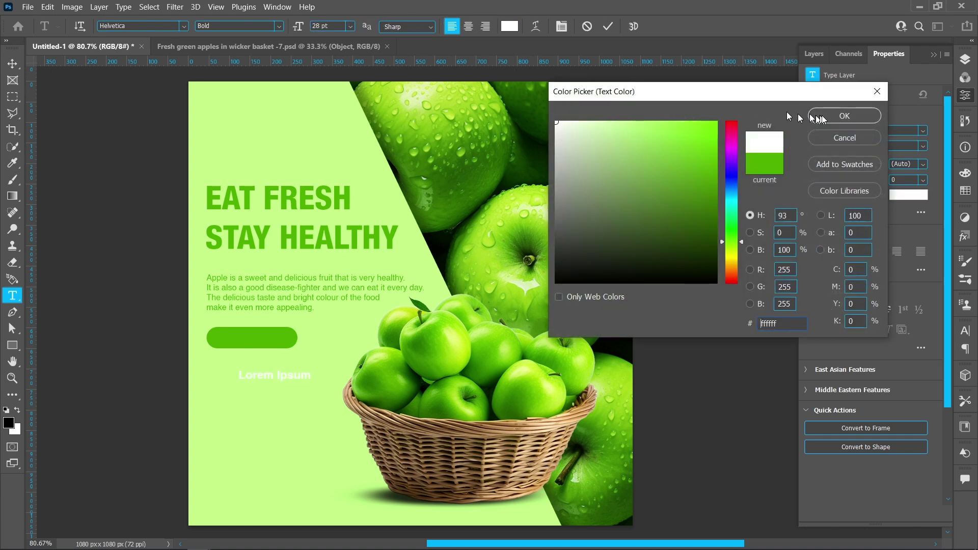
{"action": "left_click", "coordinate": [844, 116]}
{"action": "type", "text": "ORDER NOW"}
{"action": "left_click", "coordinate": [608, 28]}
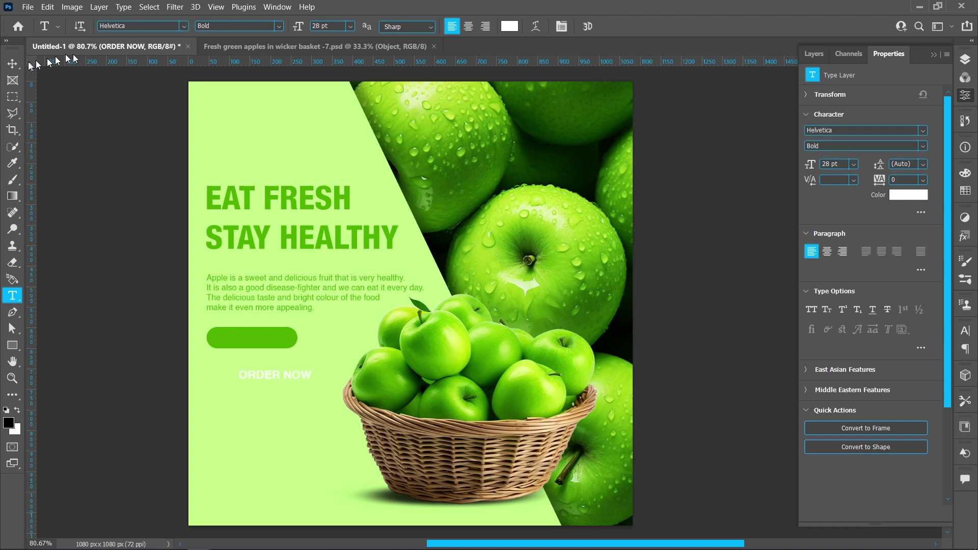
- Move ORDER NOW onto the green pill and align their horizontal centers
{"action": "left_click", "coordinate": [12, 63]}
{"action": "left_click_drag", "start_coordinate": [256, 376], "coordinate": [231, 340]}
{"action": "left_click", "coordinate": [966, 63]}
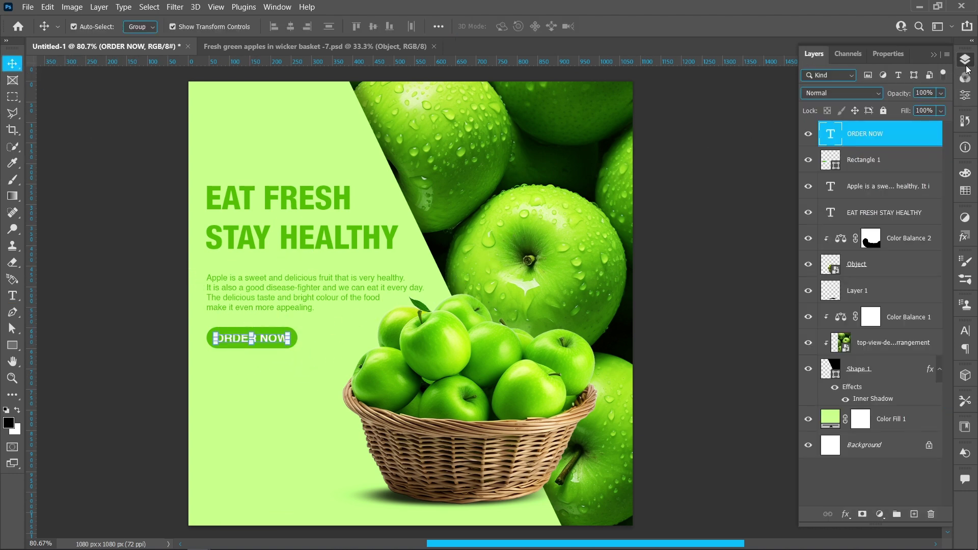
{"action": "left_click", "coordinate": [908, 164], "text": "shift"}
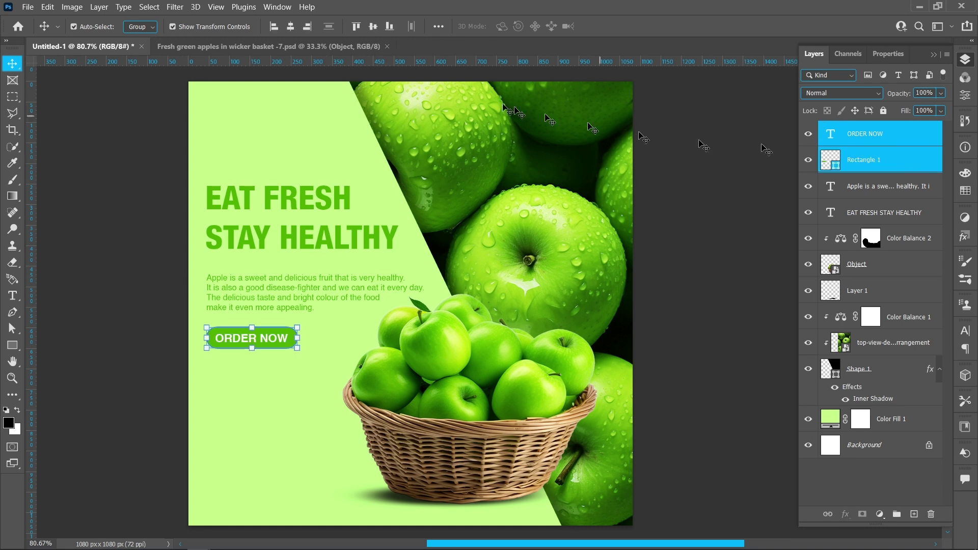
{"action": "left_click", "coordinate": [438, 26]}
{"action": "left_click", "coordinate": [475, 142]}
{"action": "left_click", "coordinate": [465, 153]}
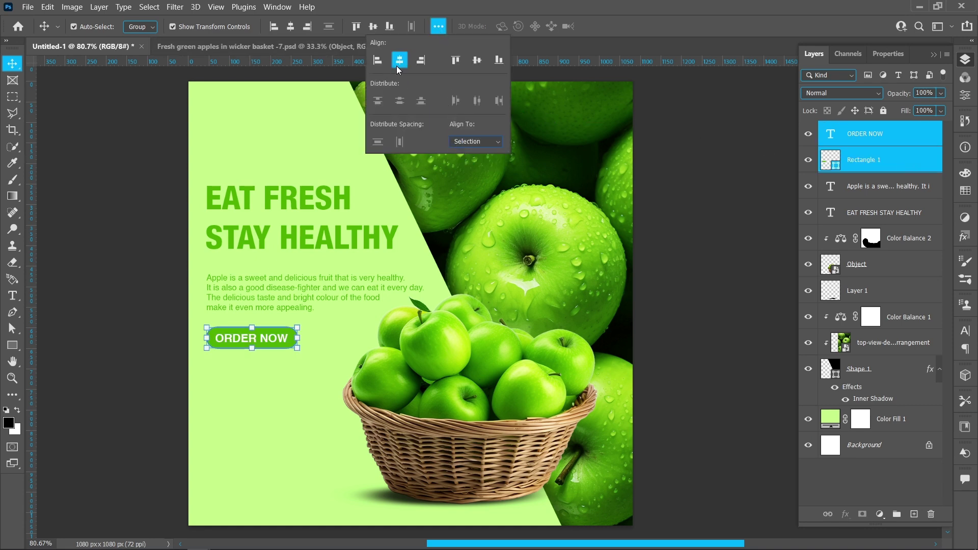
{"action": "left_click", "coordinate": [176, 209]}
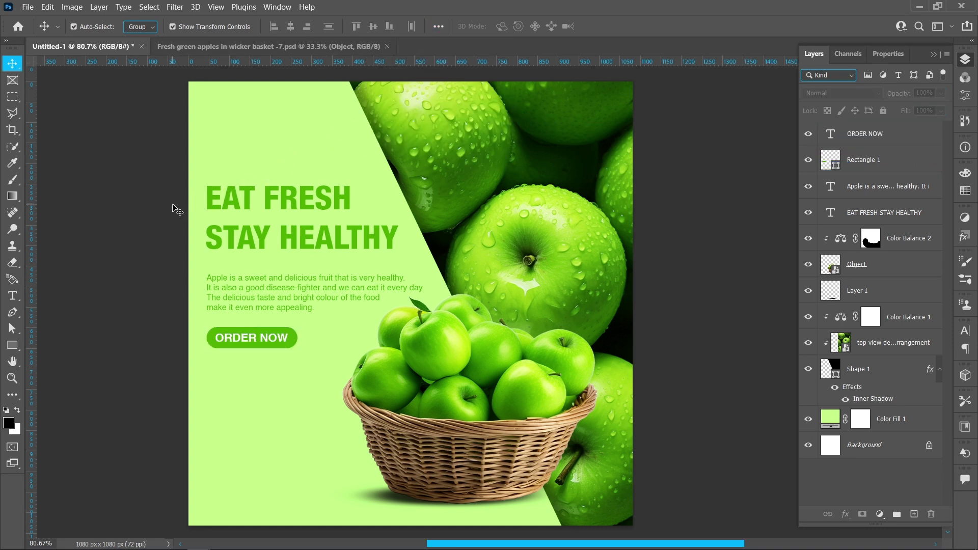
- Draw a 120 px ellipse below the button, fill it with the button green, and nudge it left
{"action": "right_click", "coordinate": [11, 345]}
{"action": "left_click", "coordinate": [66, 356]}
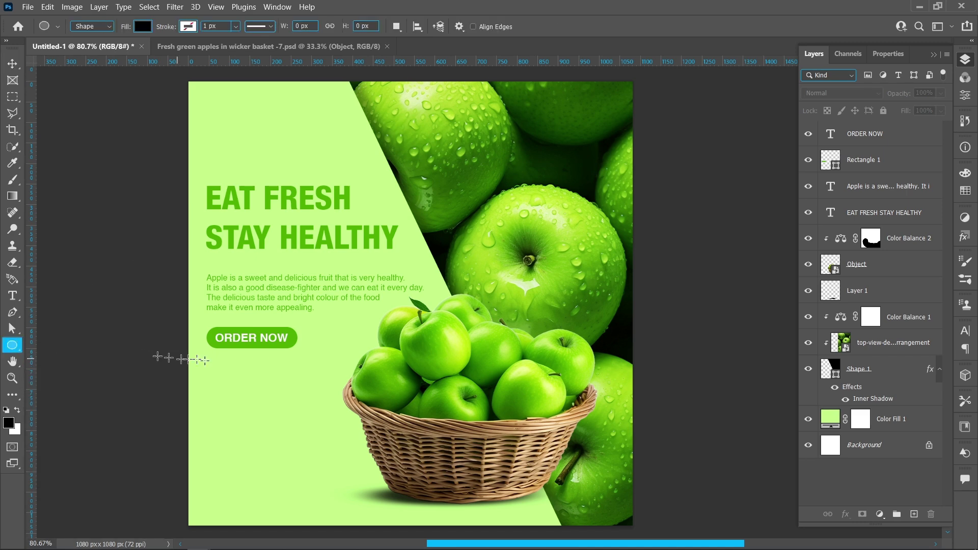
{"action": "left_click_drag", "start_coordinate": [235, 384], "coordinate": [286, 432]}
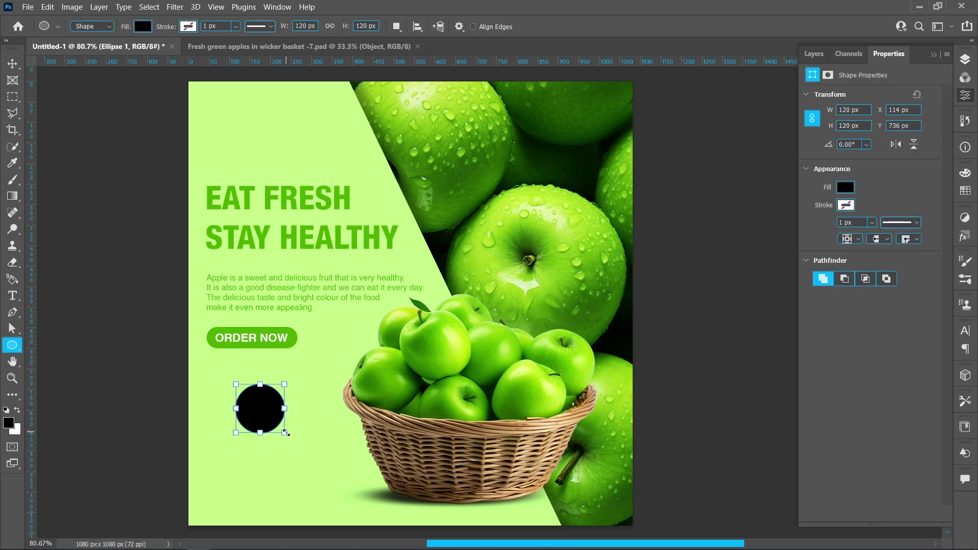
{"action": "left_click", "coordinate": [852, 191]}
{"action": "left_click", "coordinate": [962, 212]}
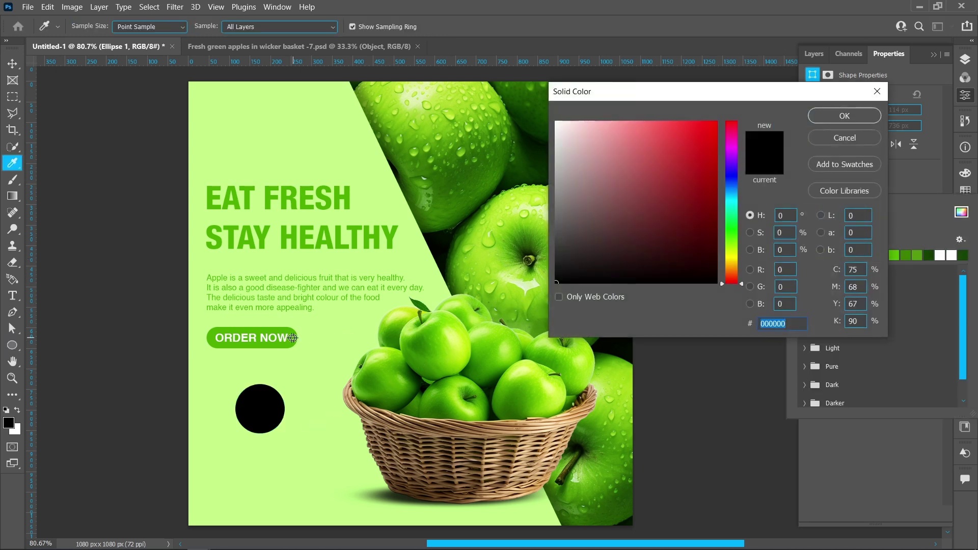
{"action": "left_click", "coordinate": [293, 338]}
{"action": "left_click", "coordinate": [828, 116]}
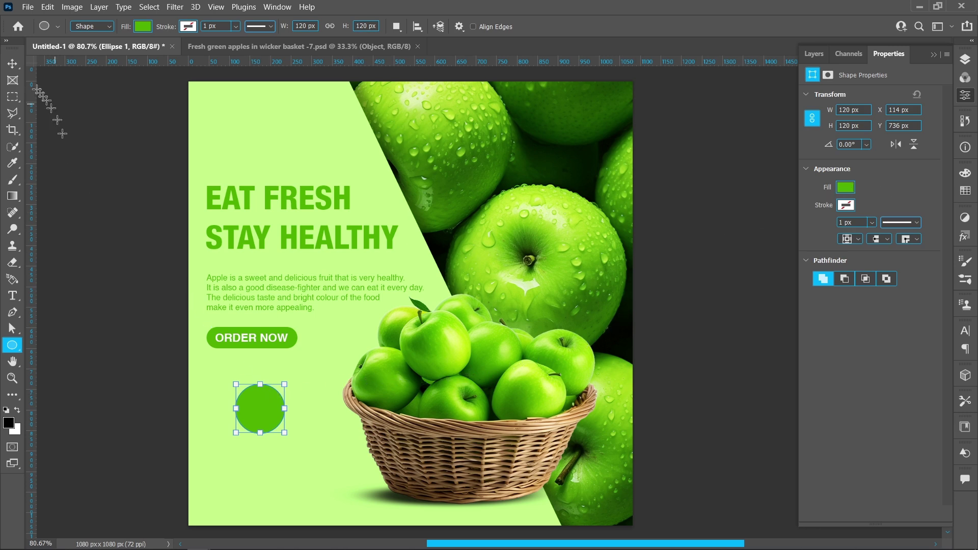
{"action": "key", "text": "v"}
{"action": "left_click_drag", "start_coordinate": [269, 414], "coordinate": [291, 390]}
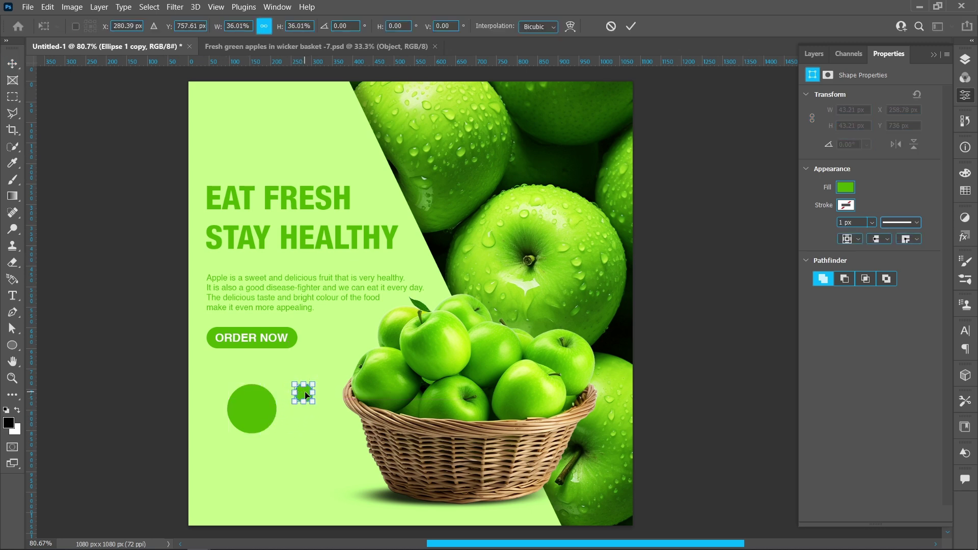
- Commit the shrunken circle copies and place the small one beside the big circle
{"action": "left_click", "coordinate": [632, 27]}
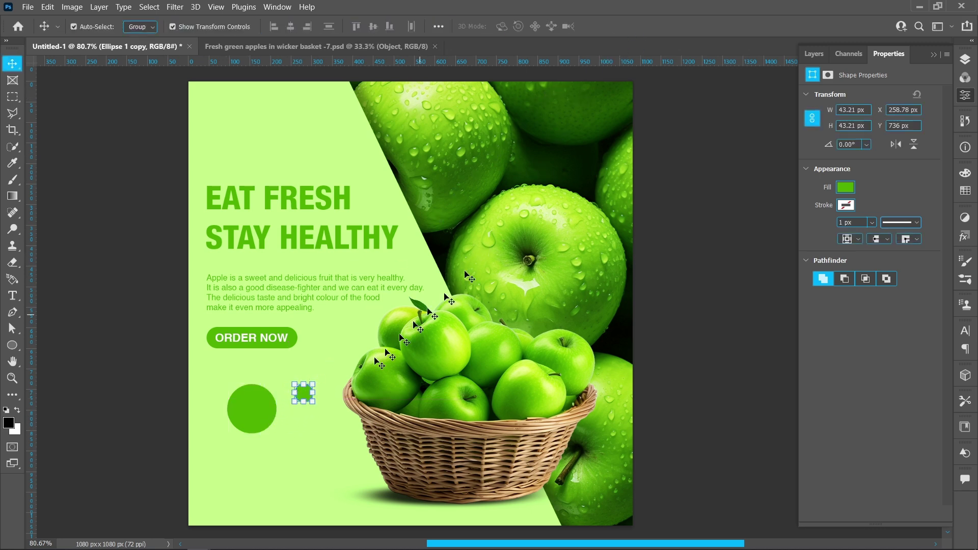
{"action": "left_click_drag", "start_coordinate": [306, 396], "coordinate": [334, 384]}
{"action": "left_click", "coordinate": [630, 27]}
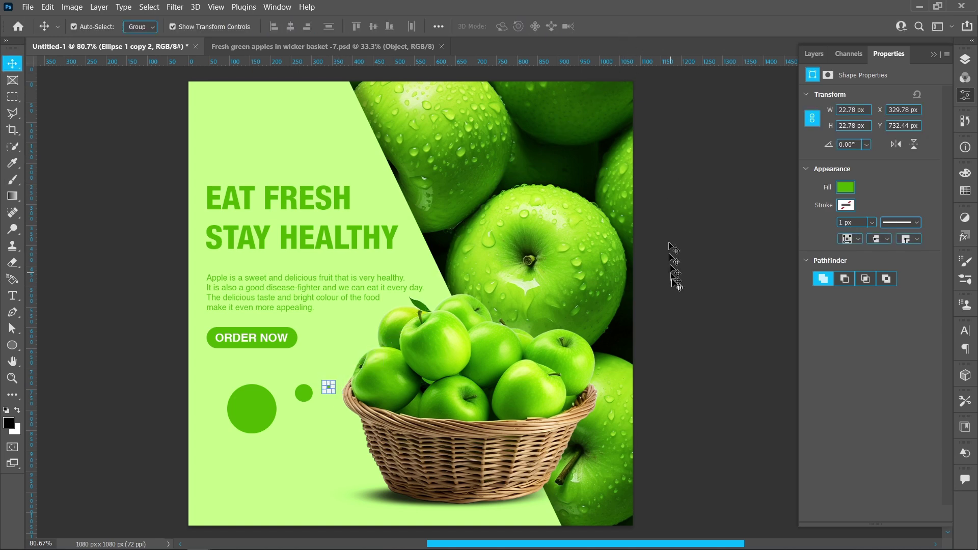
{"action": "left_click", "coordinate": [673, 283]}
- Resize the small circle to about 56 px and the tiny dot to about 31 px or smaller
{"action": "left_click", "coordinate": [311, 397]}
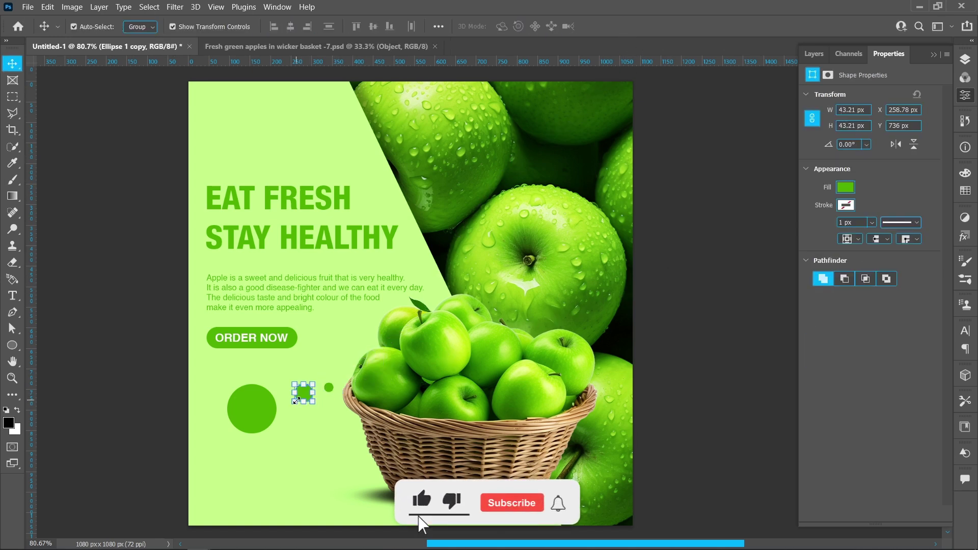
{"action": "key", "text": "ctrl+t"}
{"action": "left_click_drag", "start_coordinate": [295, 403], "coordinate": [310, 389]}
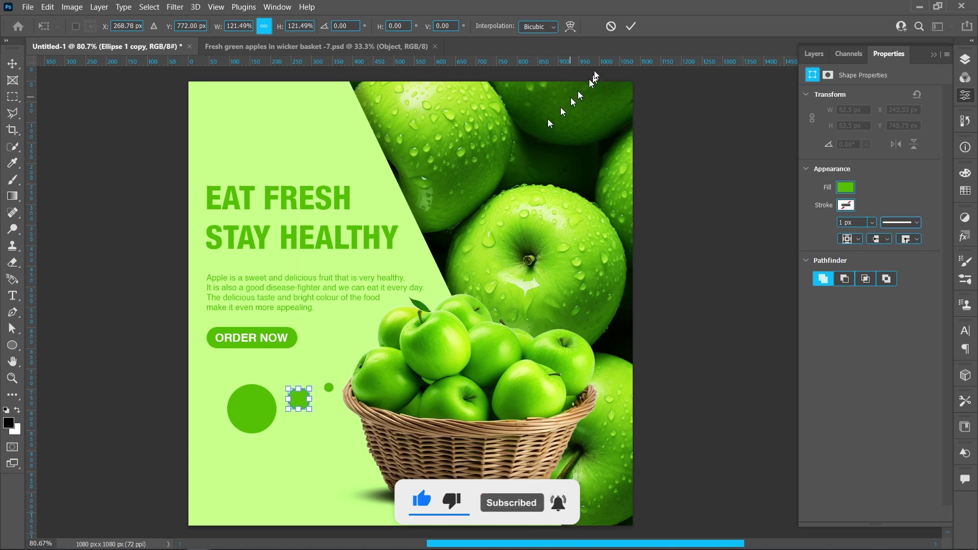
{"action": "left_click", "coordinate": [631, 26]}
{"action": "left_click", "coordinate": [328, 387]}
{"action": "key", "text": "ctrl+t"}
{"action": "left_click_drag", "start_coordinate": [325, 392], "coordinate": [320, 395]}
{"action": "left_click", "coordinate": [631, 26]}
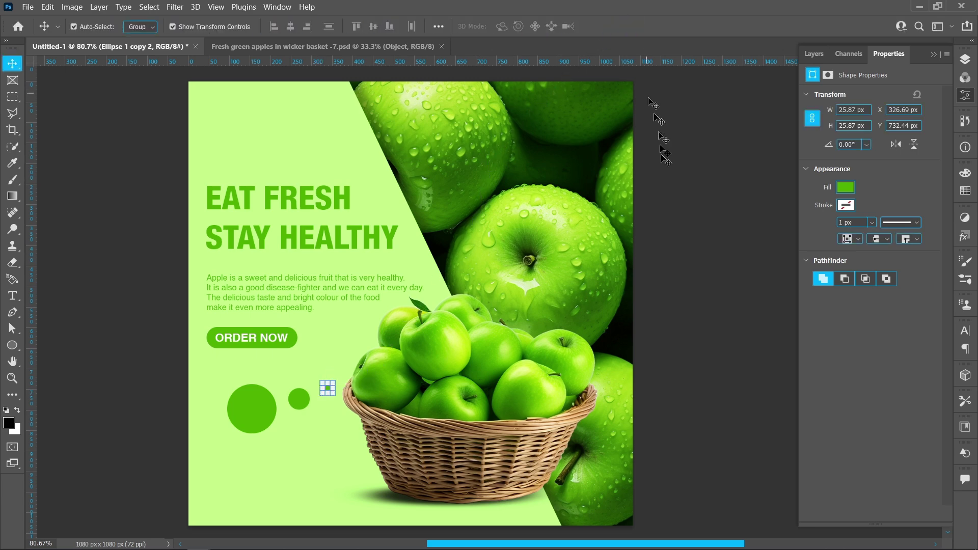
- Add a 55 pt Helvetica Neue LT Std 87 Heavy Condensed text box inside the big circle
{"action": "left_click", "coordinate": [12, 296]}
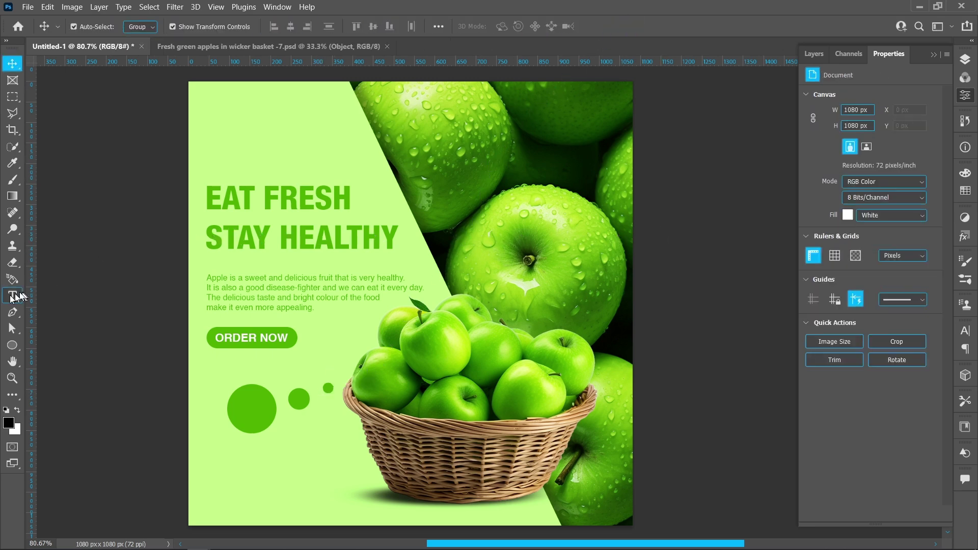
{"action": "left_click", "coordinate": [239, 412]}
{"action": "left_click", "coordinate": [183, 25]}
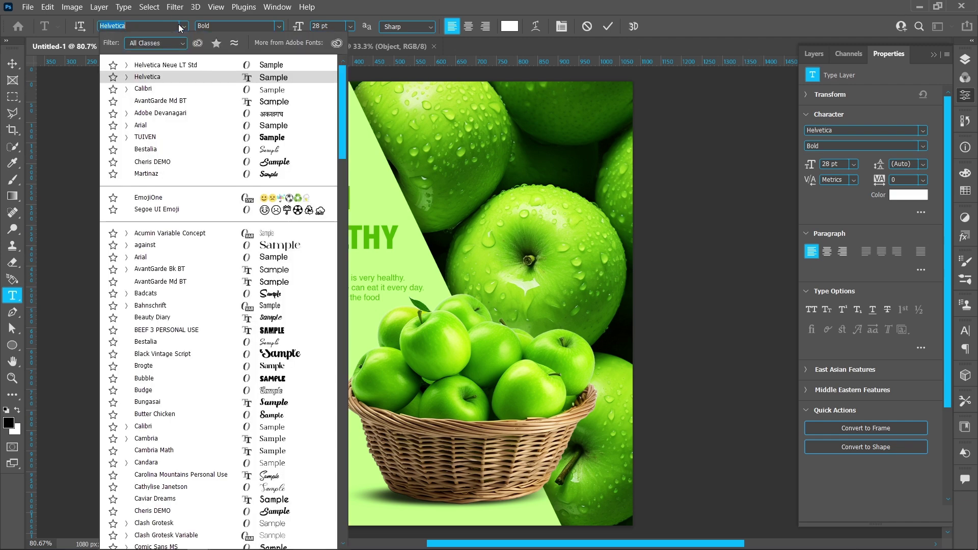
{"action": "left_click", "coordinate": [188, 59]}
{"action": "left_click", "coordinate": [280, 26]}
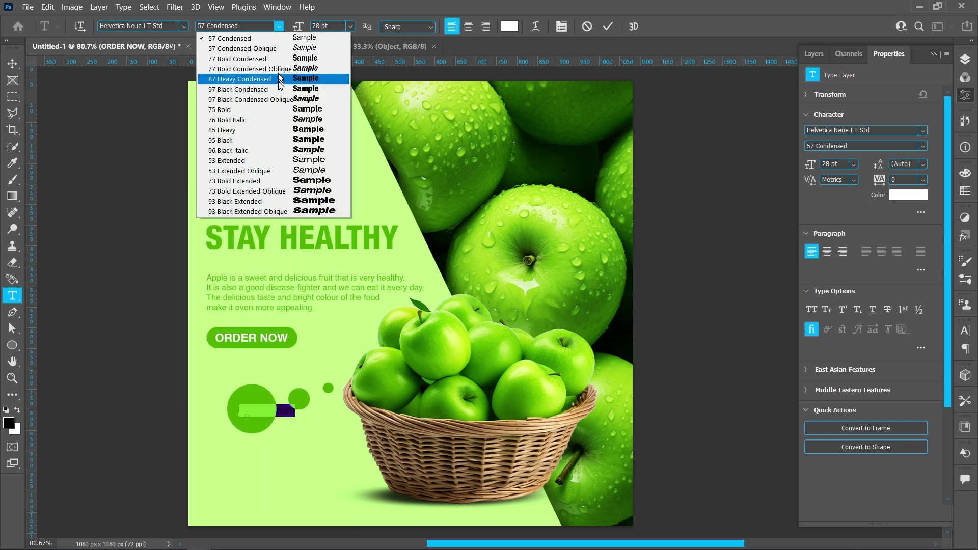
{"action": "left_click", "coordinate": [288, 79]}
{"action": "left_click", "coordinate": [297, 31]}
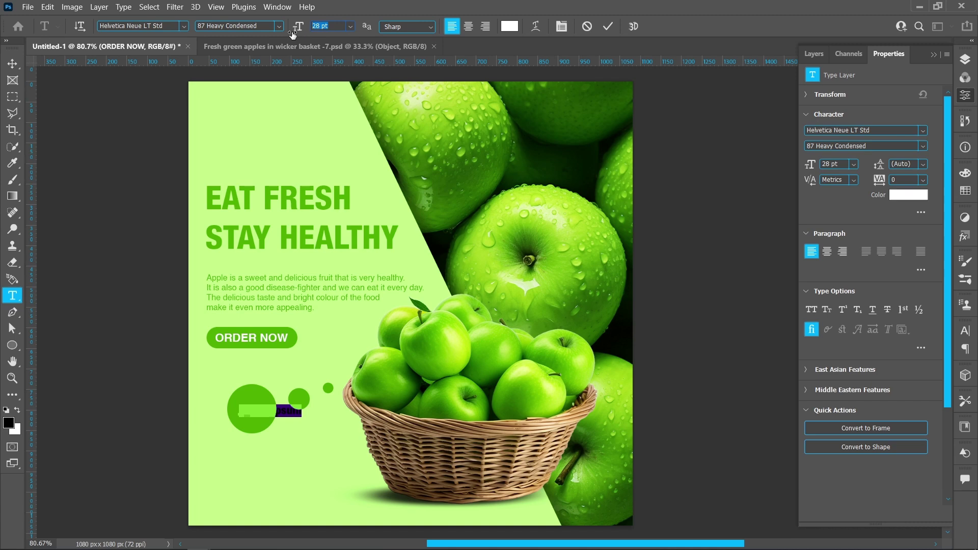
{"action": "type", "text": "55"}
{"action": "left_click", "coordinate": [606, 27]}
- Move the text layer above the circles and replace its placeholder with OFF
{"action": "left_click", "coordinate": [967, 59]}
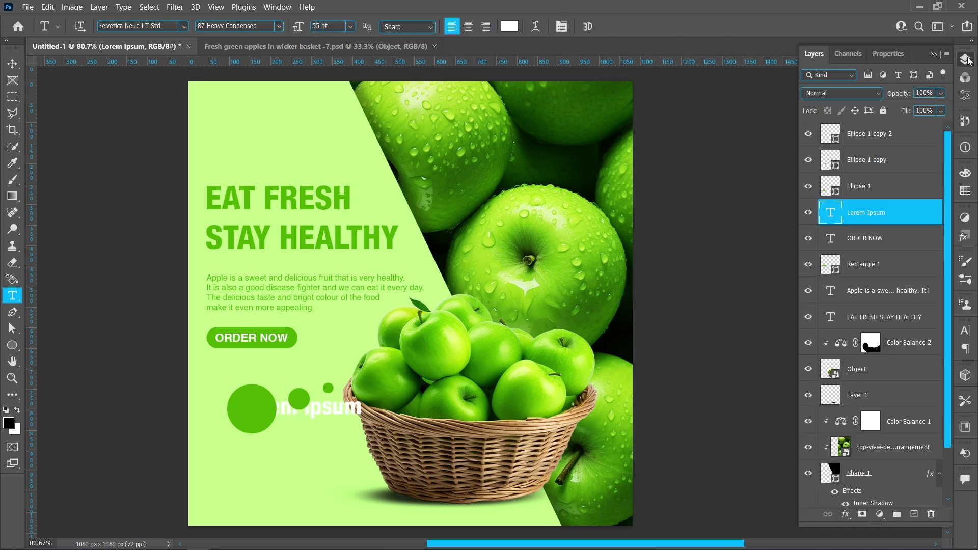
{"action": "left_click_drag", "start_coordinate": [890, 217], "coordinate": [882, 133]}
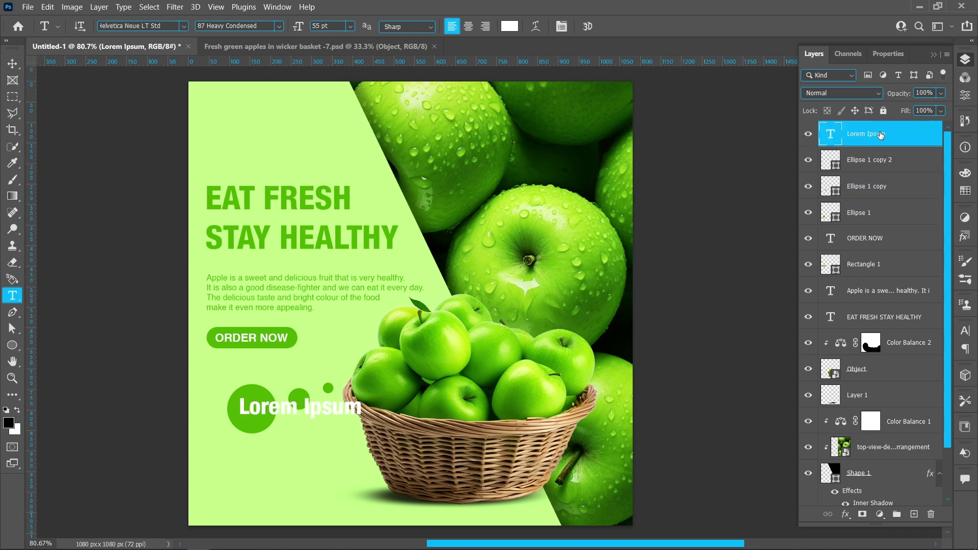
{"action": "triple_click", "coordinate": [310, 410]}
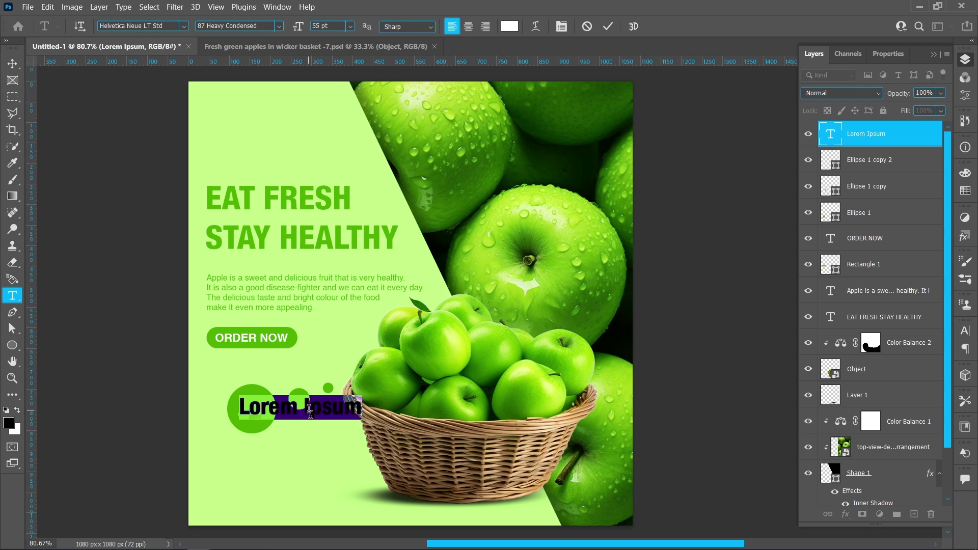
{"action": "type", "text": "0"}
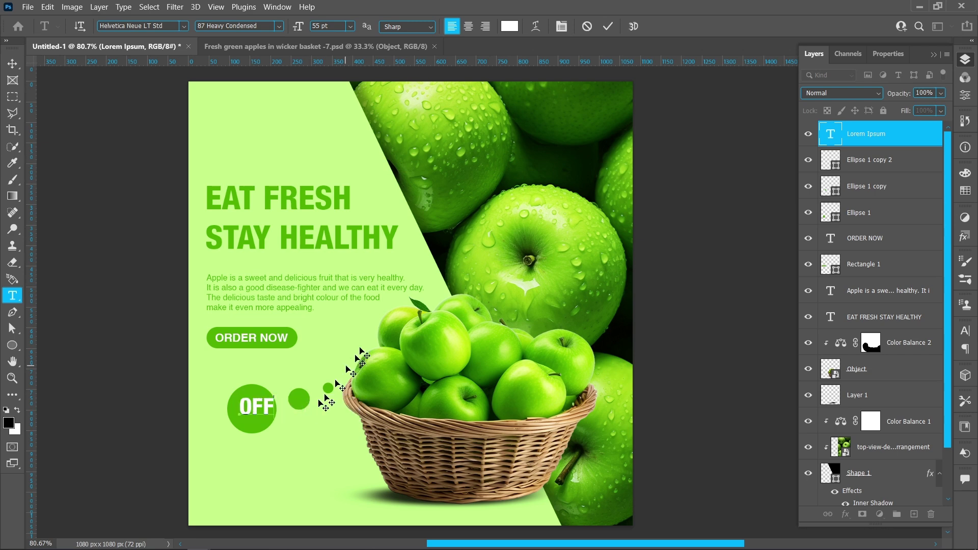
{"action": "left_click", "coordinate": [608, 26]}
- Duplicate the OFF text just above itself and change the copy to 25%
{"action": "key", "text": "v"}
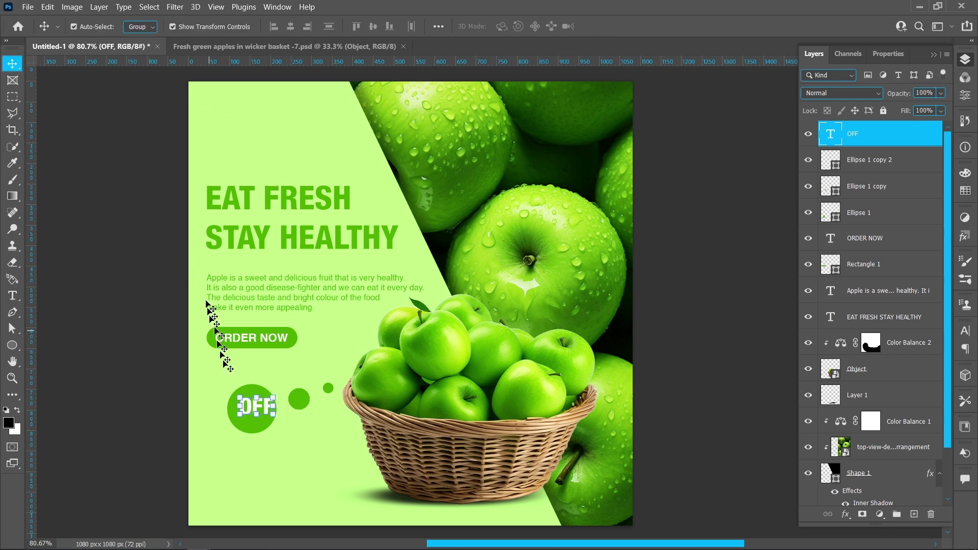
{"action": "left_click_drag", "start_coordinate": [251, 408], "coordinate": [248, 400]}
{"action": "double_click", "coordinate": [248, 397]}
{"action": "type", "text": "25"}
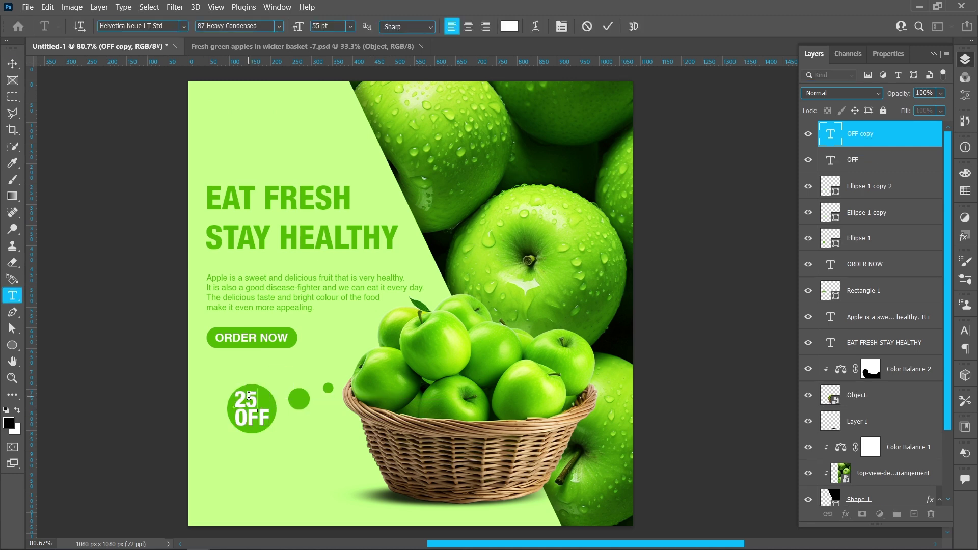
{"action": "left_click", "coordinate": [10, 64]}
- Scale 25% and OFF together to about 87% so they fit the circle
{"action": "left_click_drag", "start_coordinate": [276, 386], "coordinate": [268, 391]}
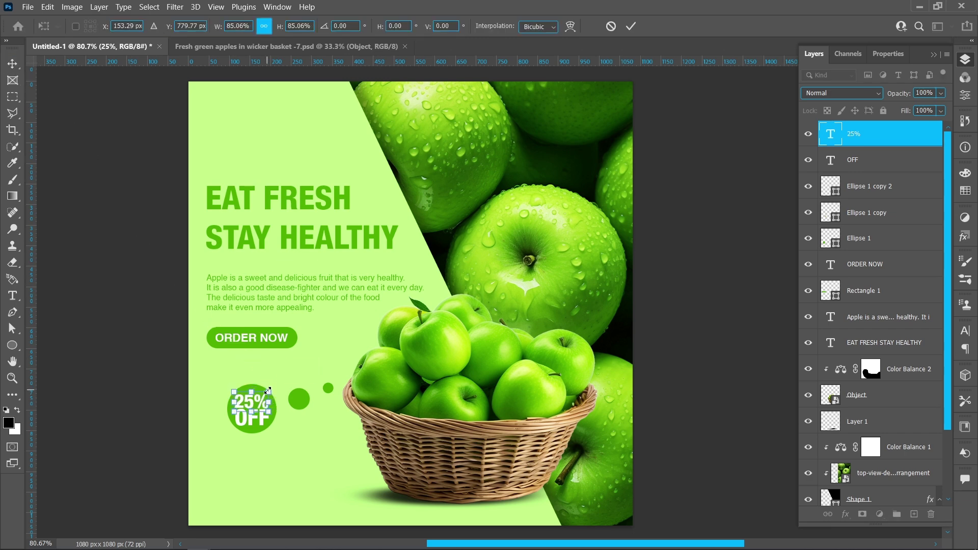
{"action": "left_click", "coordinate": [631, 26]}
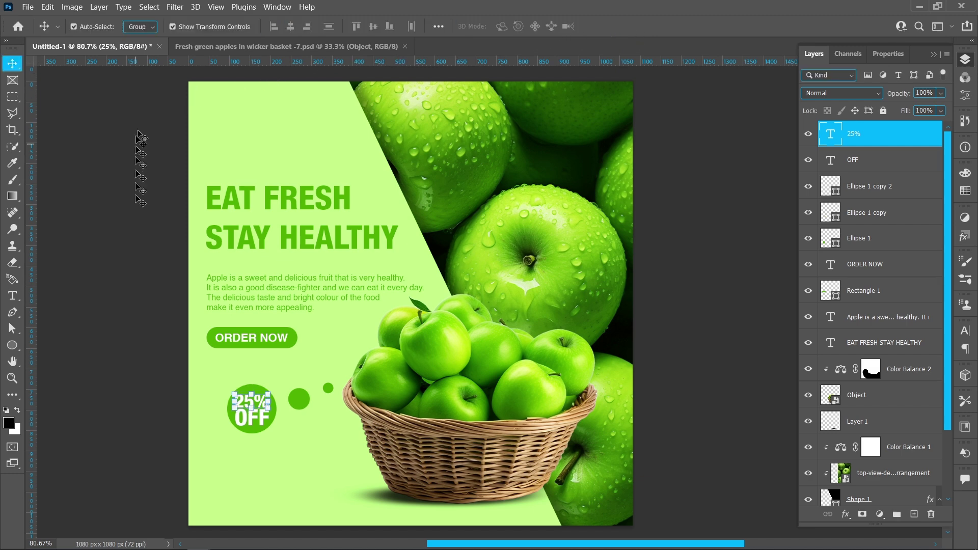
{"action": "left_click", "coordinate": [246, 400]}
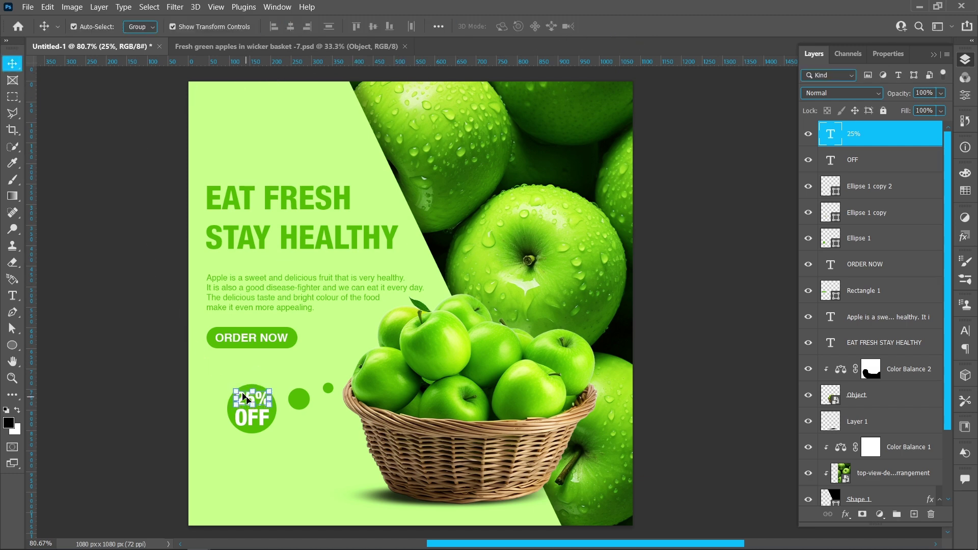
{"action": "left_click", "coordinate": [254, 424], "text": "shift"}
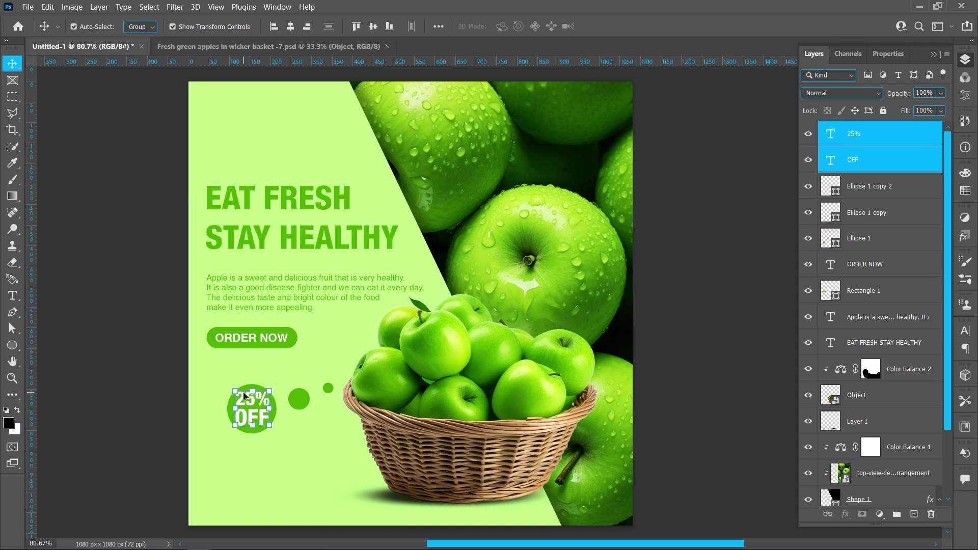
{"action": "key", "text": "ctrl+t"}
{"action": "left_click_drag", "start_coordinate": [235, 390], "coordinate": [243, 400]}
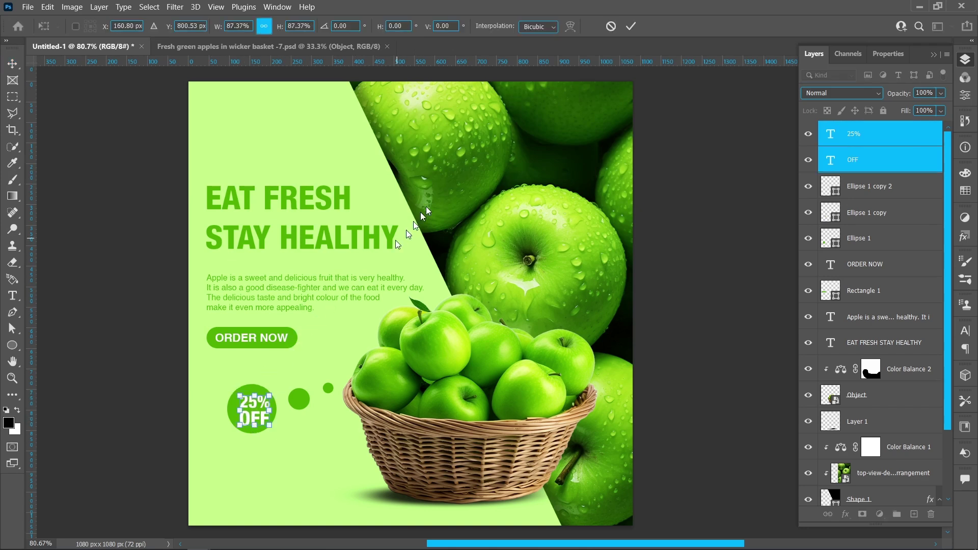
{"action": "left_click", "coordinate": [631, 26]}
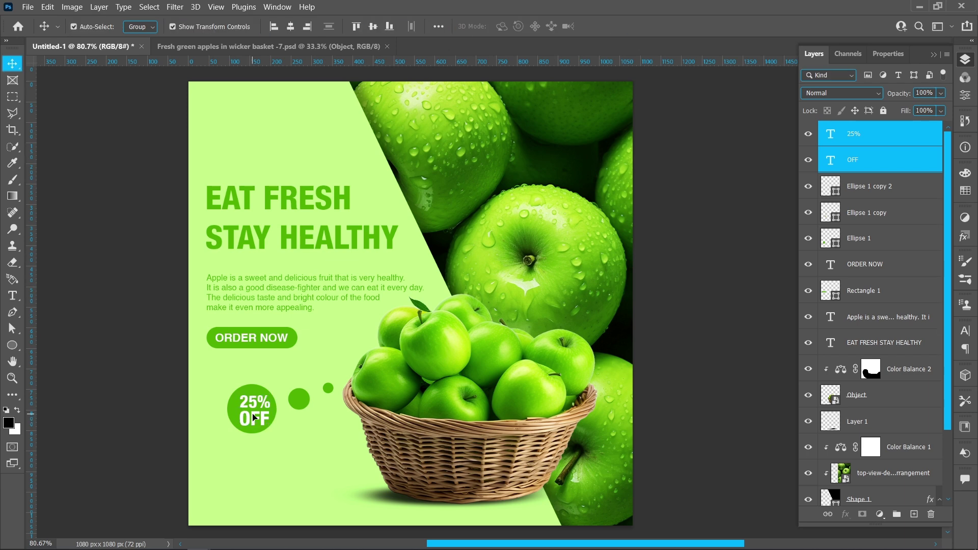
- Place apple-logo embedded, scale it to about 15%, and move it above the EAT FRESH headline
{"action": "left_click", "coordinate": [175, 412]}
{"action": "left_click", "coordinate": [27, 6]}
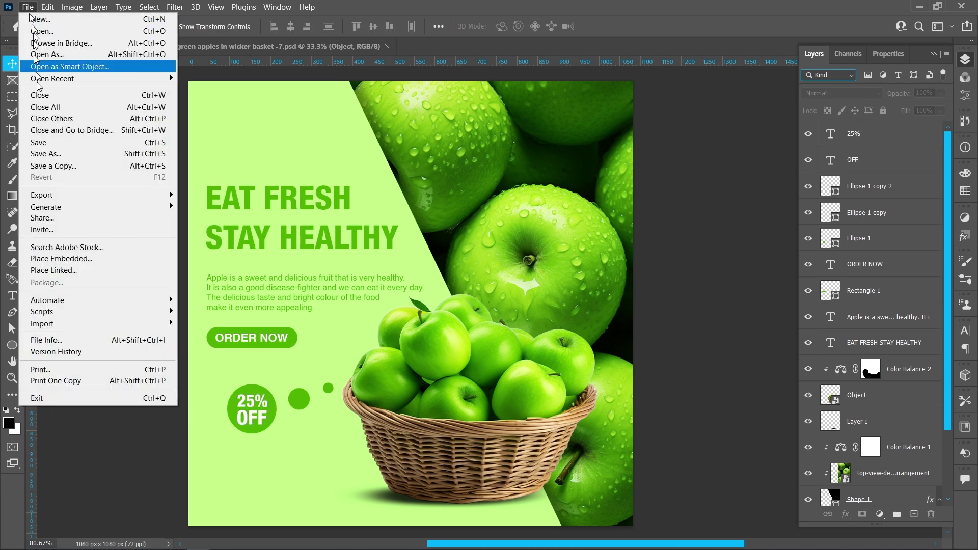
{"action": "left_click", "coordinate": [53, 258]}
{"action": "left_click", "coordinate": [436, 120]}
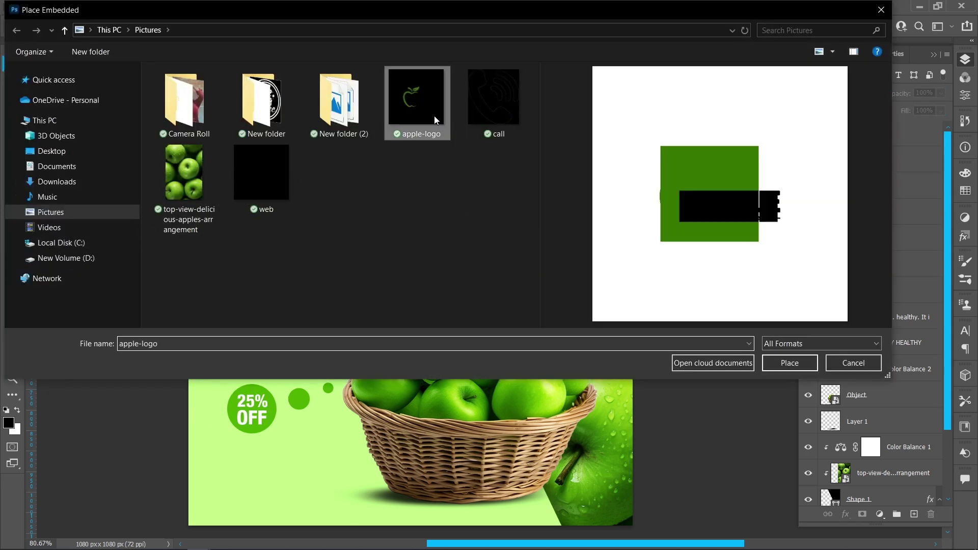
{"action": "left_click", "coordinate": [777, 358]}
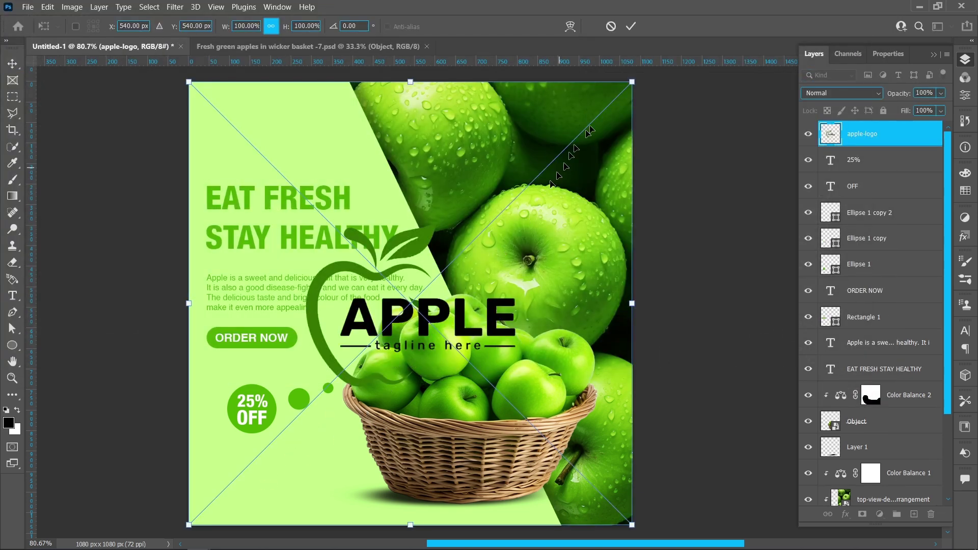
{"action": "left_click_drag", "start_coordinate": [635, 80], "coordinate": [261, 456]}
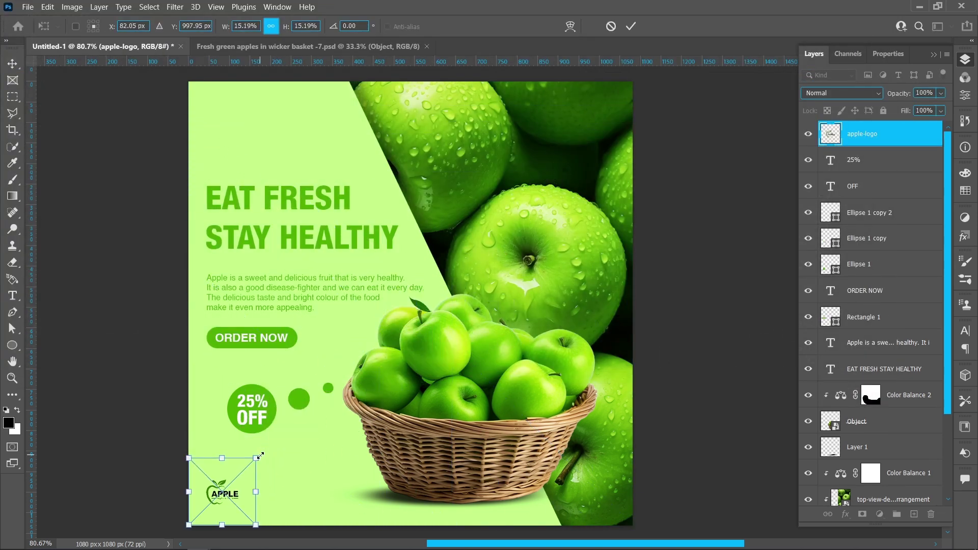
{"action": "left_click_drag", "start_coordinate": [225, 496], "coordinate": [223, 110]}
{"action": "left_click", "coordinate": [630, 27]}
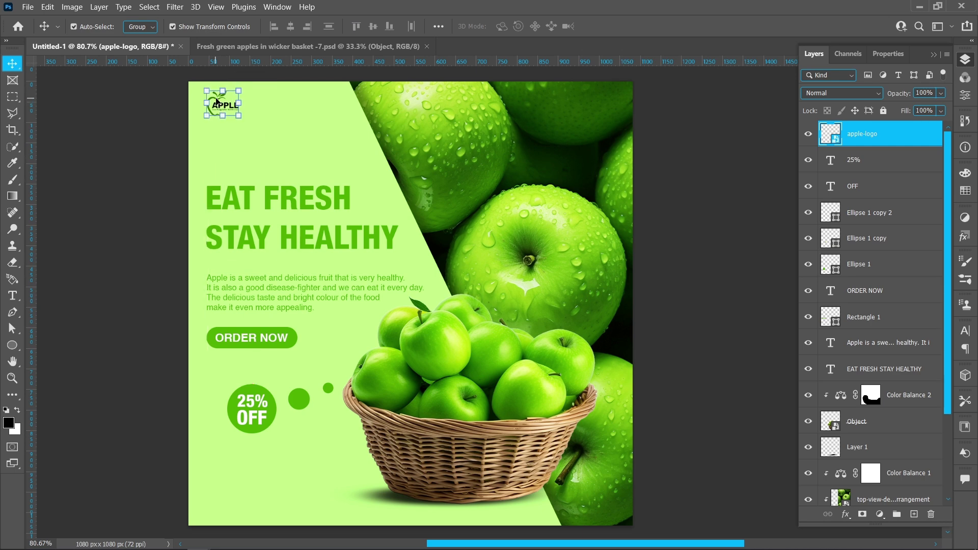
- Place the call image embedded and shrink it to a small icon
{"action": "left_click", "coordinate": [28, 7]}
{"action": "left_click", "coordinate": [40, 259]}
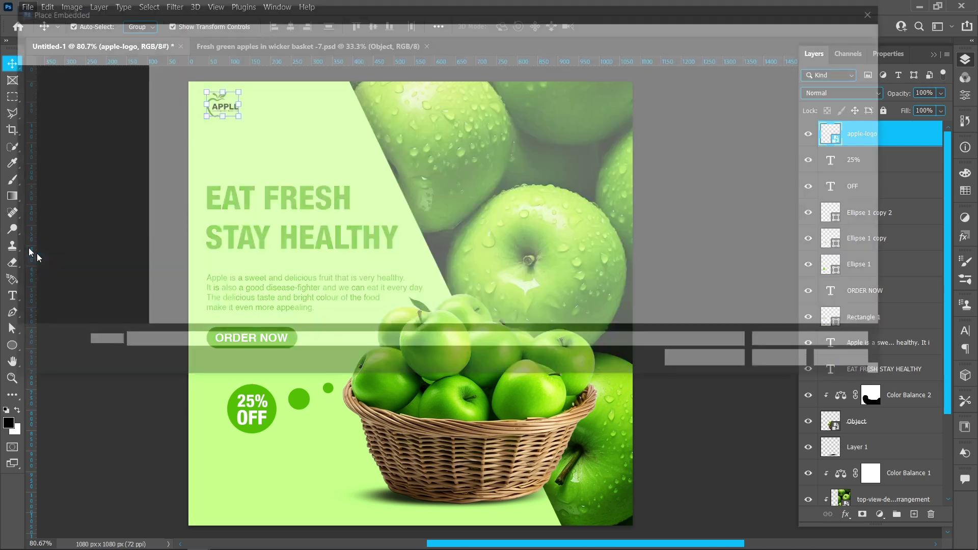
{"action": "left_click", "coordinate": [494, 102]}
{"action": "left_click", "coordinate": [795, 367]}
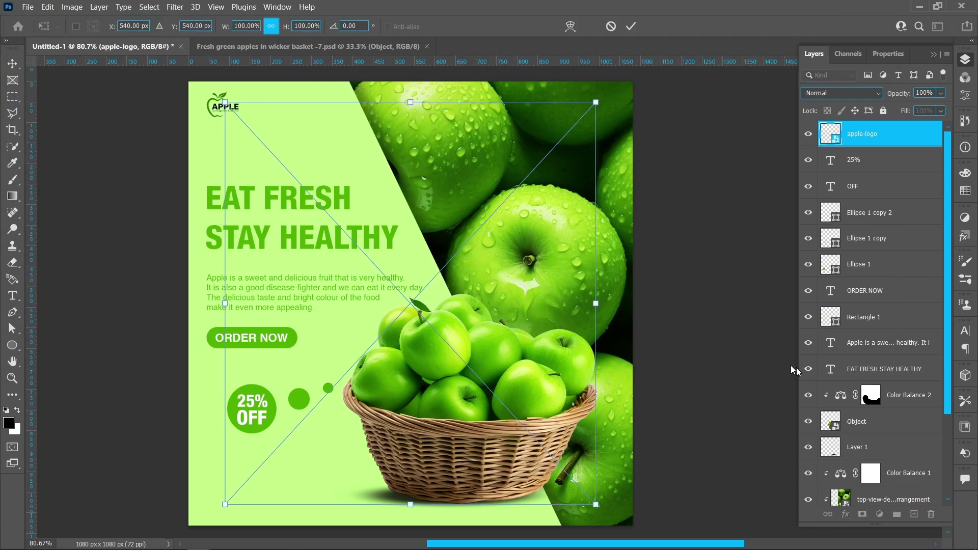
{"action": "left_click_drag", "start_coordinate": [594, 106], "coordinate": [230, 499]}
{"action": "left_click", "coordinate": [631, 26]}
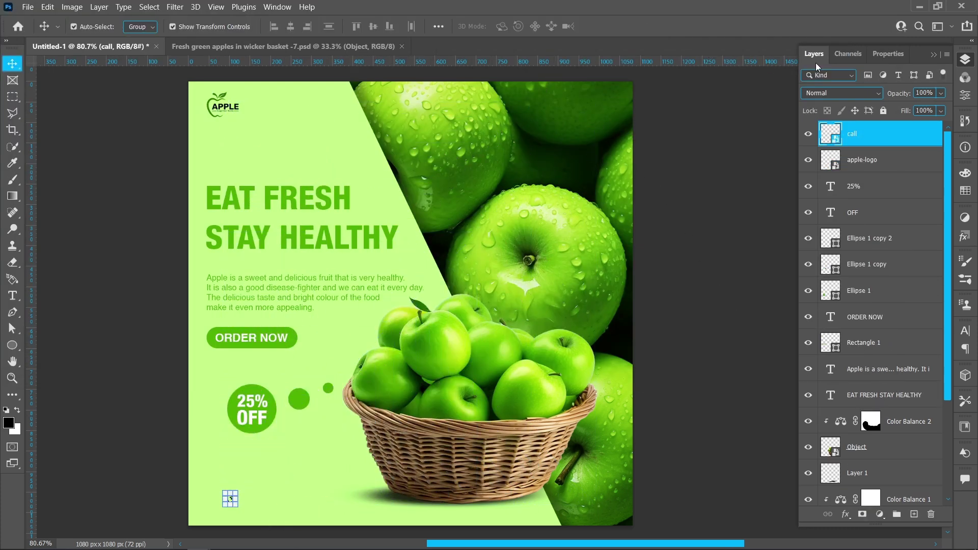
- Give the phone icon a #4dac00 Color Overlay sampled from the design and nudge it bottom-left
{"action": "left_click", "coordinate": [846, 514]}
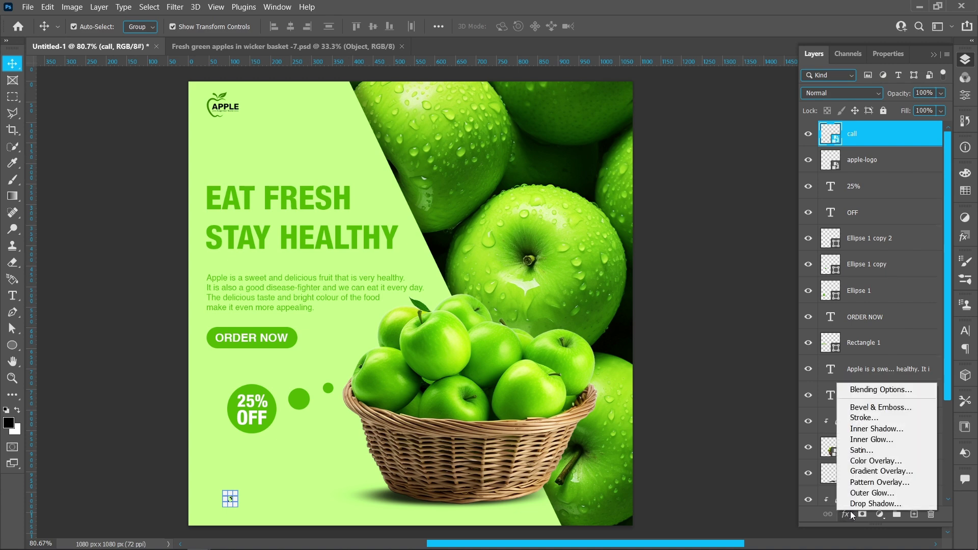
{"action": "left_click", "coordinate": [857, 461]}
{"action": "left_click", "coordinate": [784, 162]}
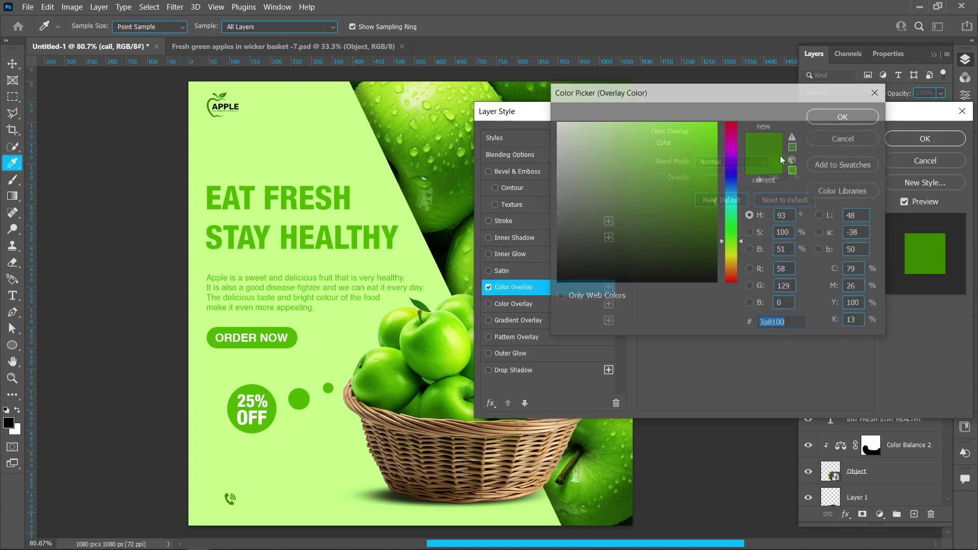
{"action": "left_click", "coordinate": [325, 333]}
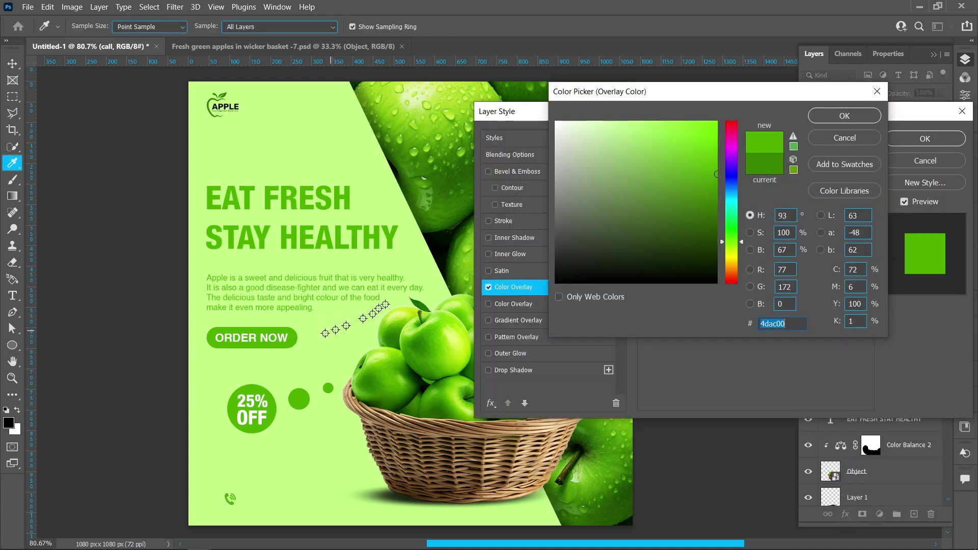
{"action": "left_click", "coordinate": [841, 115]}
{"action": "left_click", "coordinate": [925, 139]}
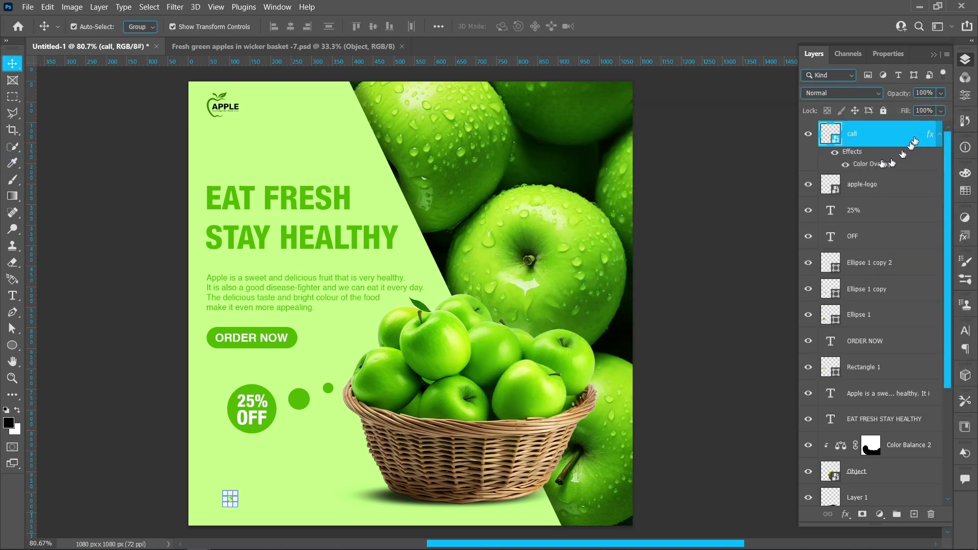
{"action": "left_click", "coordinate": [705, 203]}
{"action": "left_click_drag", "start_coordinate": [230, 504], "coordinate": [210, 503]}
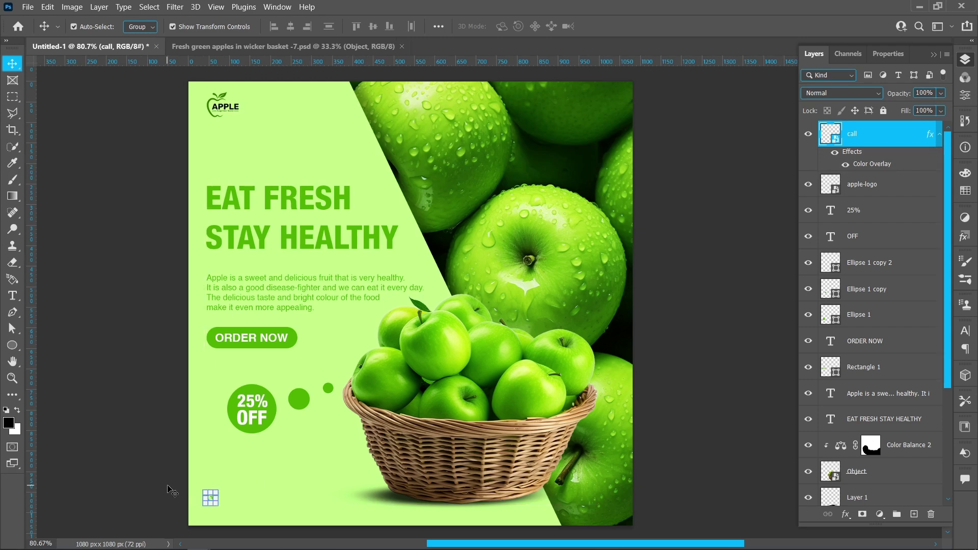
{"action": "left_click", "coordinate": [169, 490]}
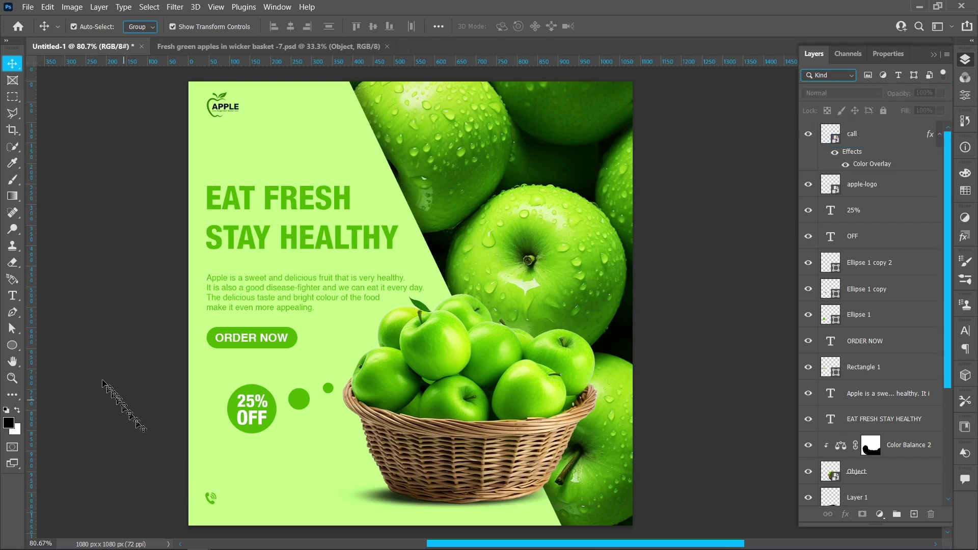
- Start a horizontal text box beside the phone icon set to Helvetica Bold 30 pt
{"action": "left_click", "coordinate": [13, 296]}
{"action": "left_click", "coordinate": [76, 294]}
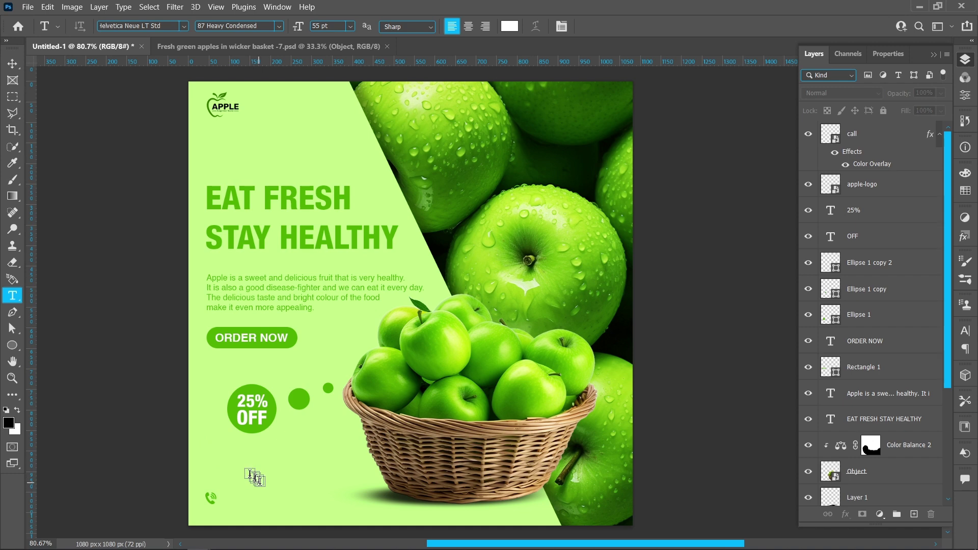
{"action": "left_click", "coordinate": [240, 487]}
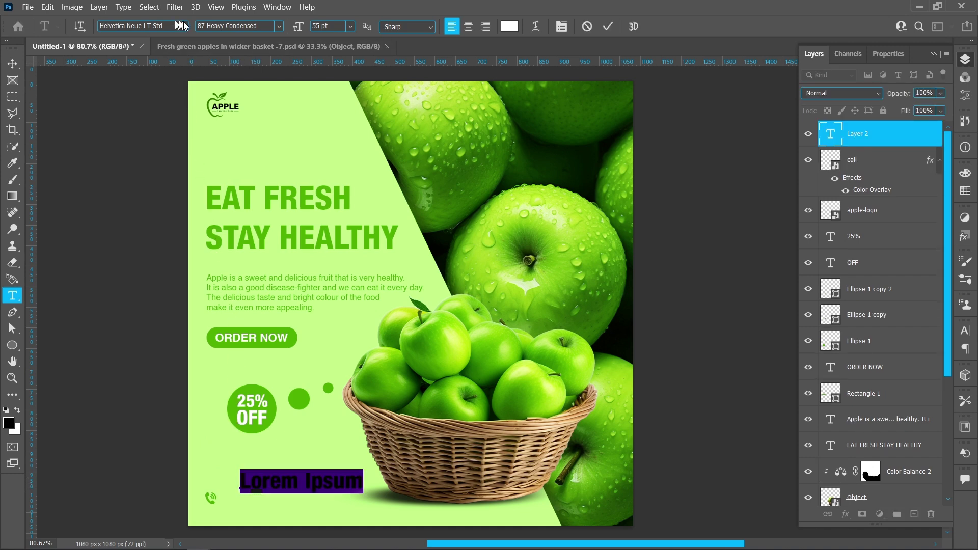
{"action": "left_click", "coordinate": [183, 26]}
{"action": "left_click", "coordinate": [218, 66]}
{"action": "left_click", "coordinate": [279, 26]}
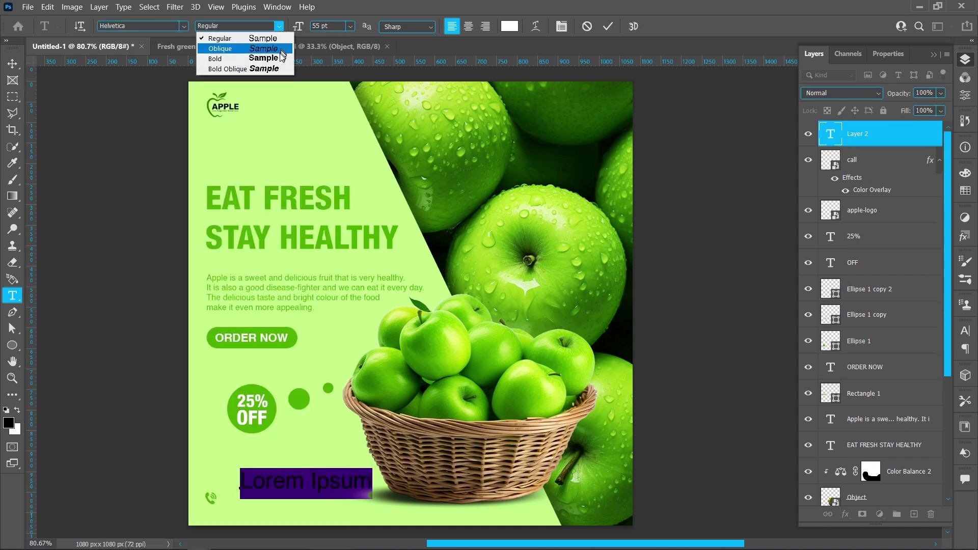
{"action": "left_click", "coordinate": [229, 57]}
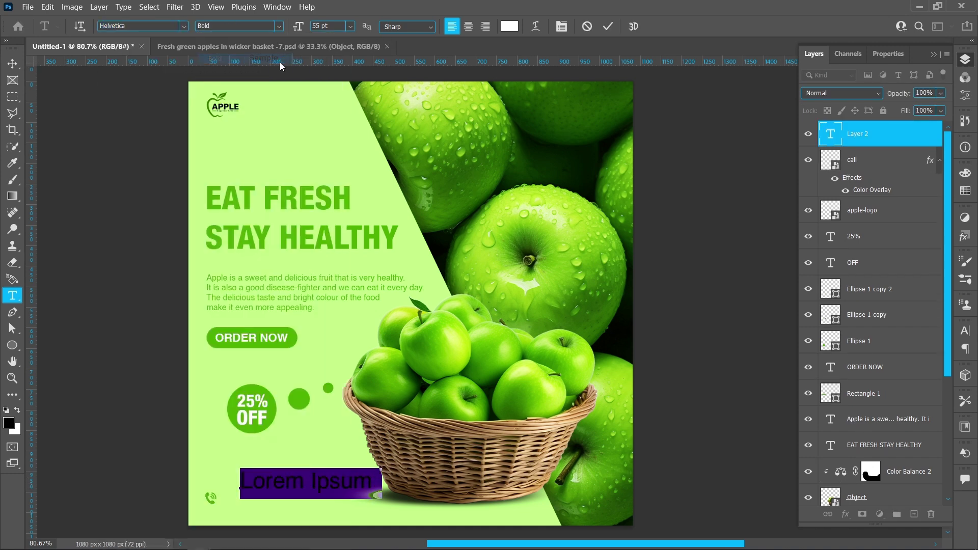
{"action": "left_click", "coordinate": [312, 26]}
{"action": "type", "text": "30"}
{"action": "key", "text": "Return"}
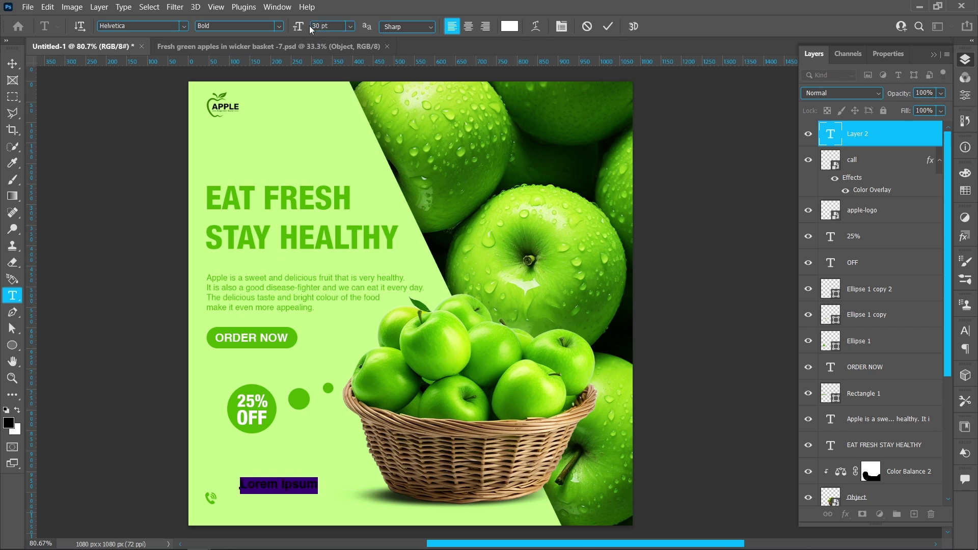
- Colour the text #4dac00, sampled from the ORDER NOW button, and type the placeholder number 000
{"action": "left_click", "coordinate": [513, 26]}
{"action": "left_click", "coordinate": [294, 339]}
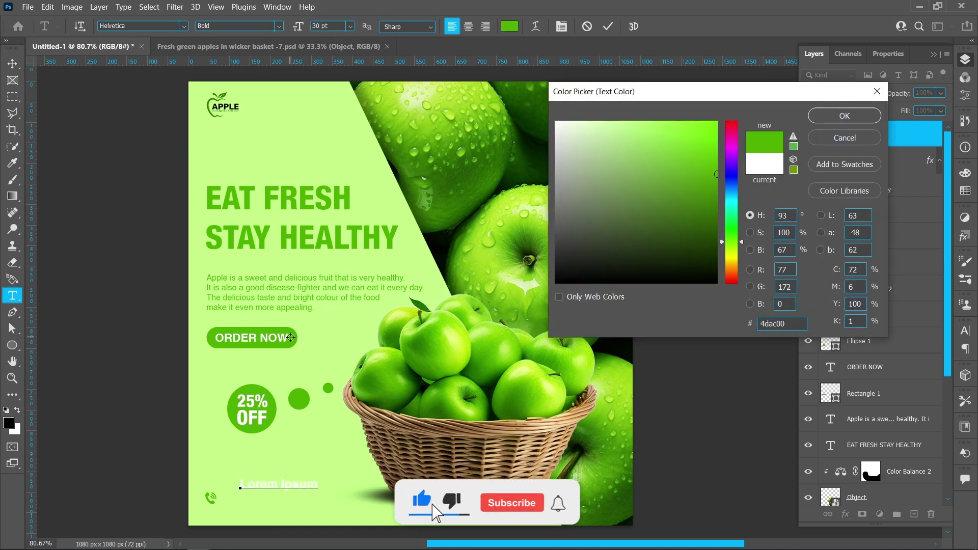
{"action": "left_click", "coordinate": [845, 115]}
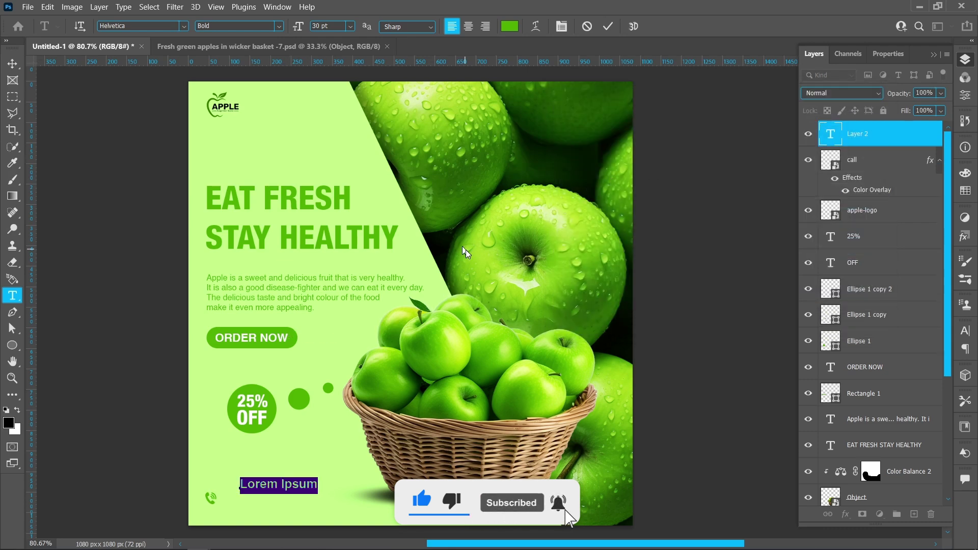
{"action": "key", "text": "BackSpace"}
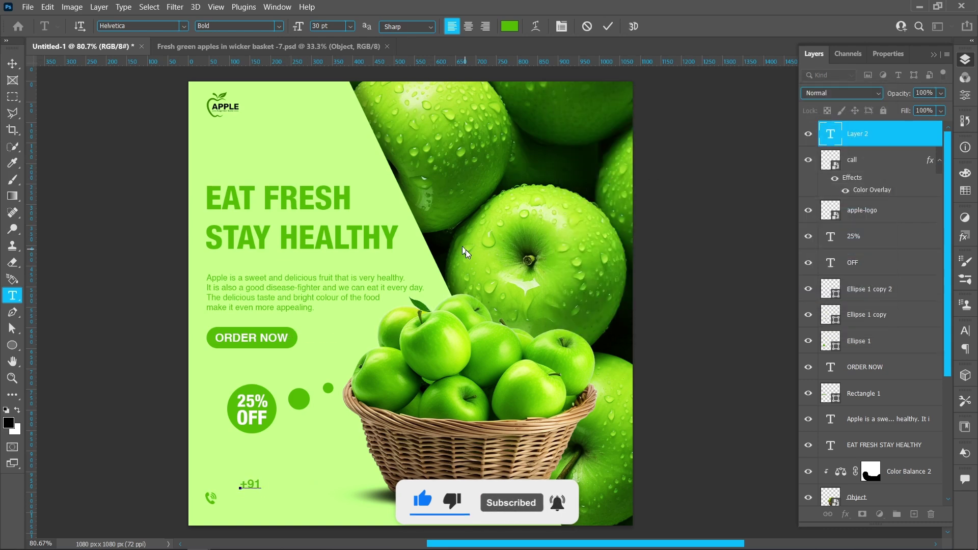
{"action": "type", "text": "00000 00000"}
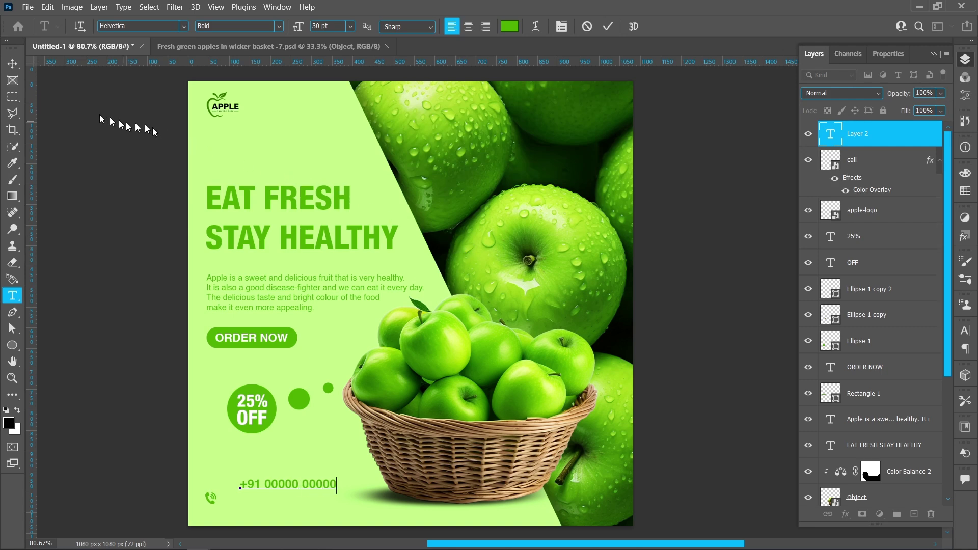
{"action": "left_click", "coordinate": [12, 64]}
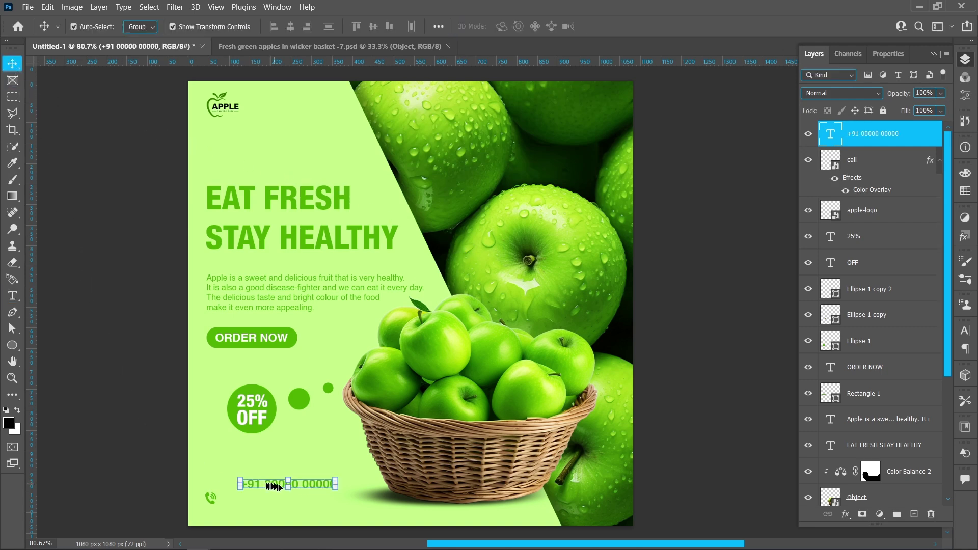